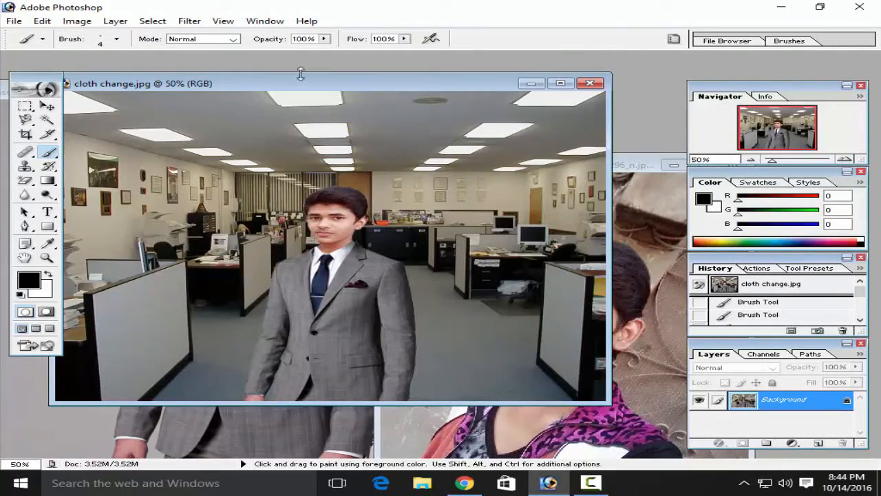
Switch to Chrome to view the Best 4 You YouTube channel page and return to Photoshop.
drag(298, 81, 344, 83)
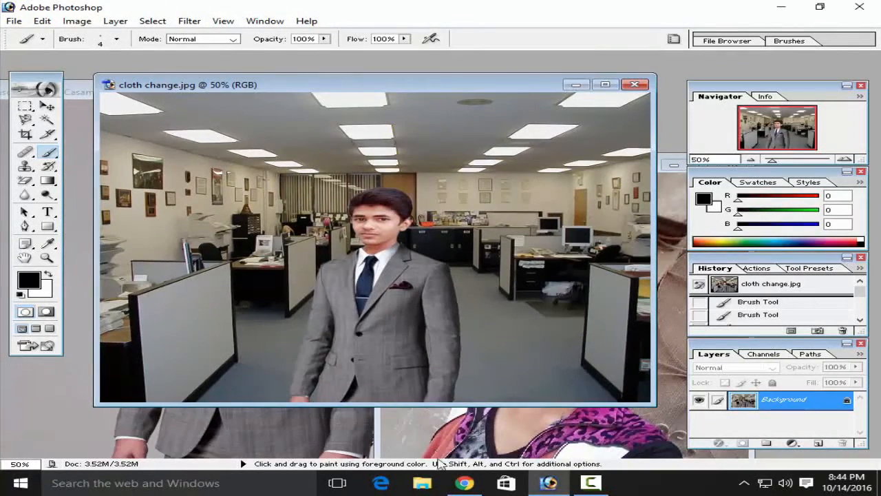
click(465, 482)
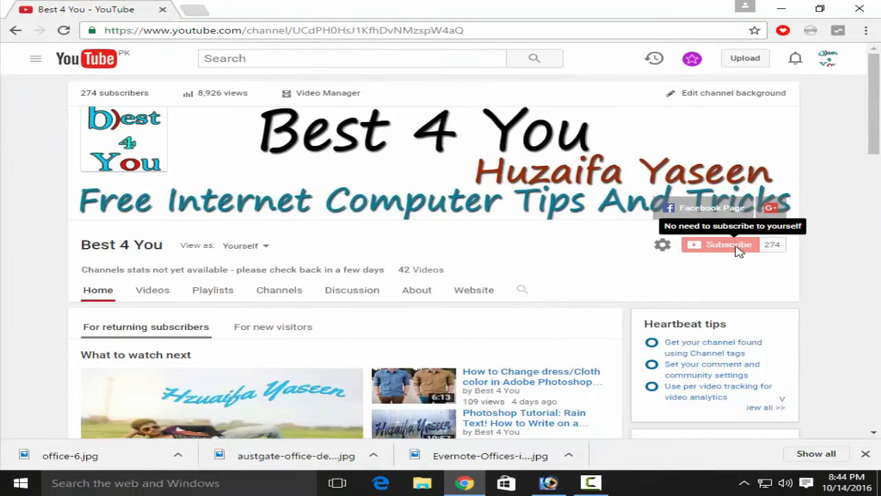
click(776, 12)
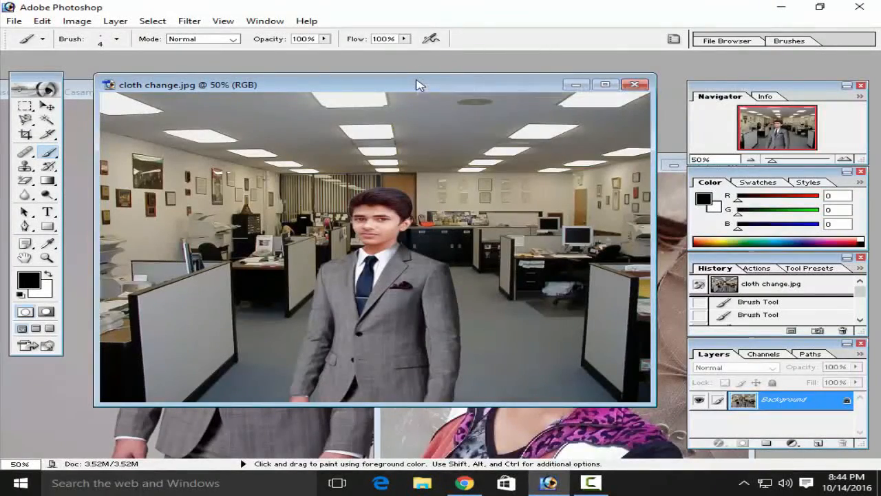
Close the finished example image cloth change.jpg.
drag(418, 84, 428, 97)
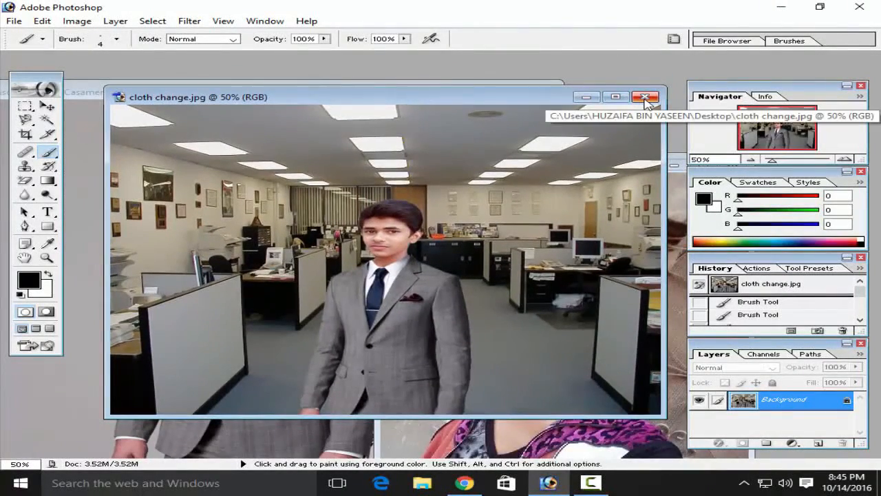
click(645, 98)
click(417, 199)
Rearrange the two source photo windows and bring the photo of the man in the grey suit to the front.
drag(496, 165, 438, 85)
click(258, 91)
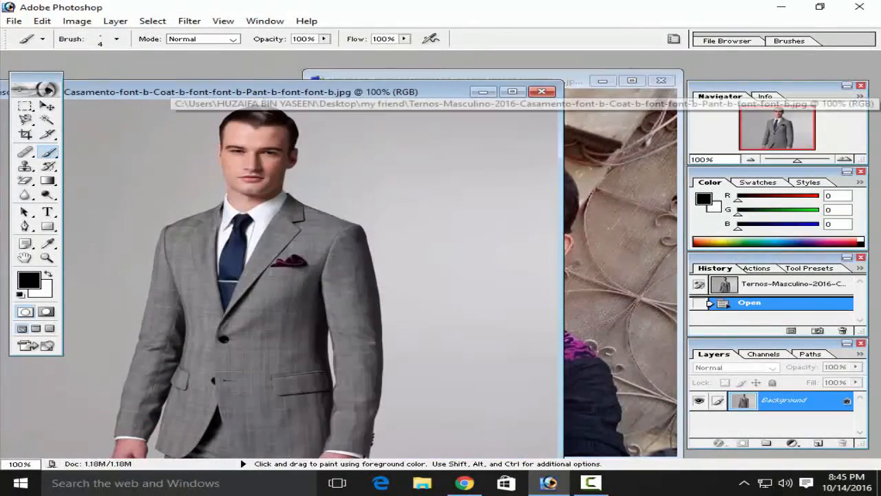
drag(268, 91, 367, 59)
drag(495, 63, 493, 100)
click(494, 81)
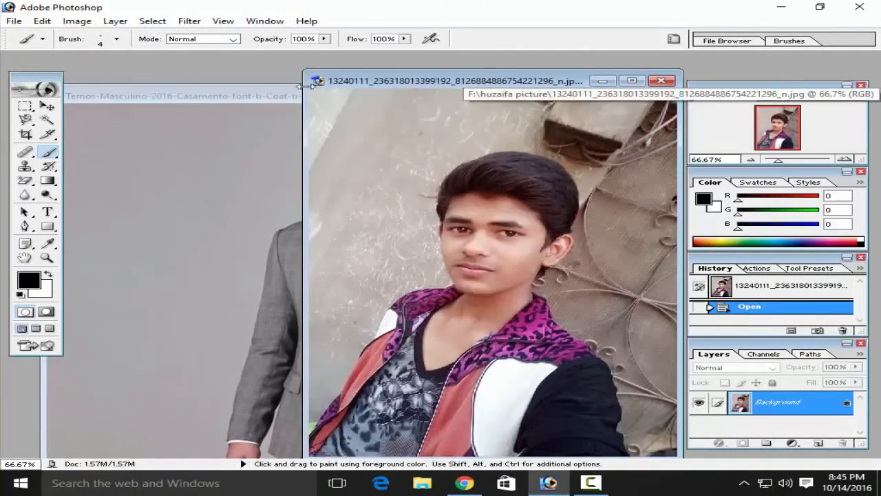
click(276, 95)
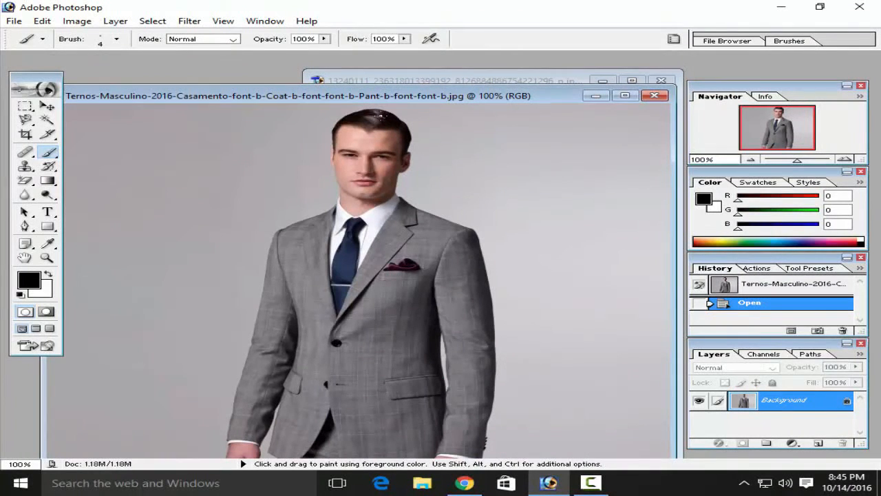
Create a new document named "cloth change" with the 1024 x 768 preset, RGB Color mode and white contents.
key(ctrl+n)
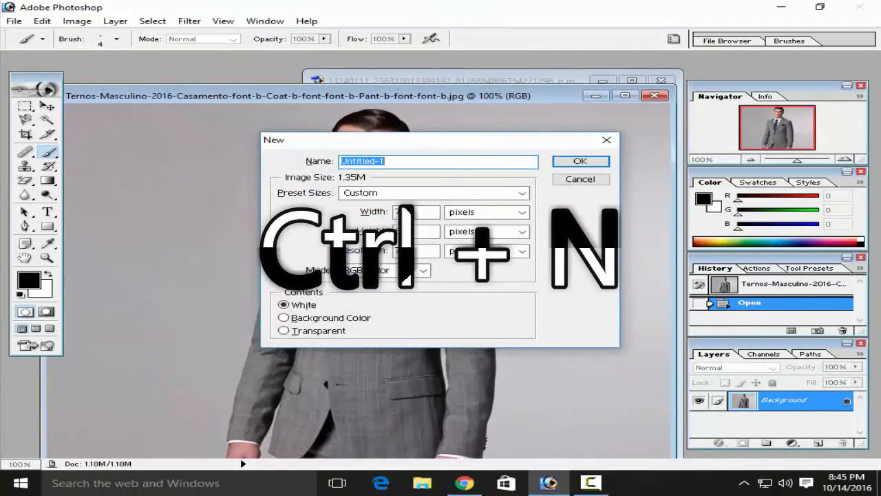
click(603, 141)
click(13, 21)
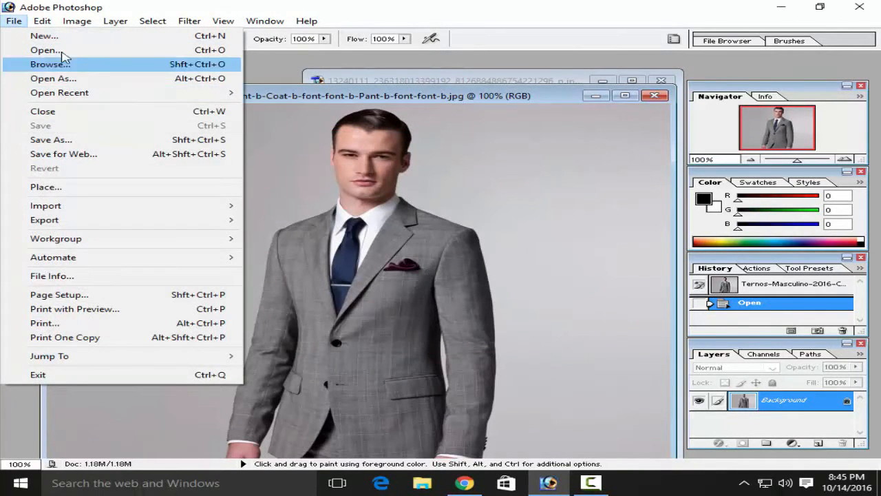
click(42, 35)
click(409, 195)
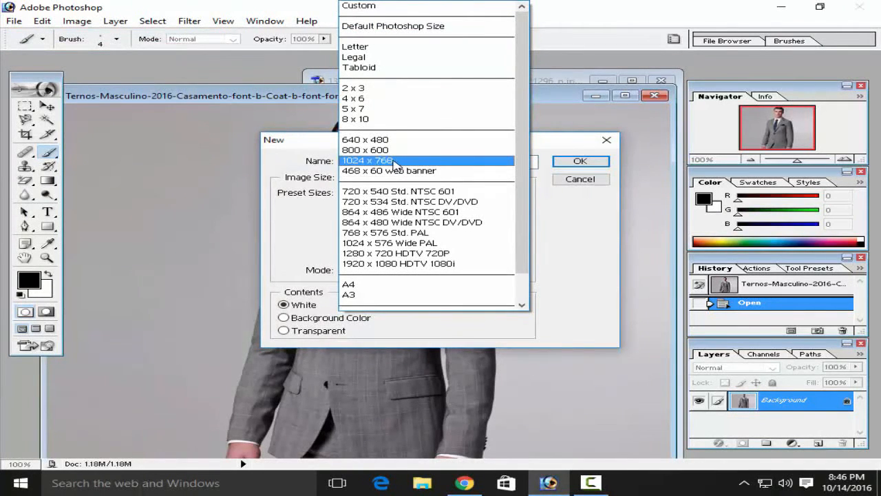
click(393, 161)
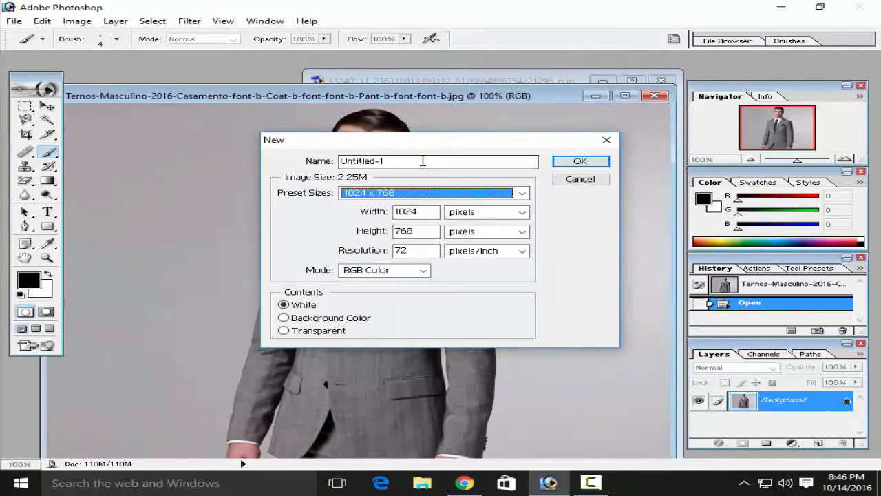
drag(422, 161, 336, 166)
key(BackSpace)
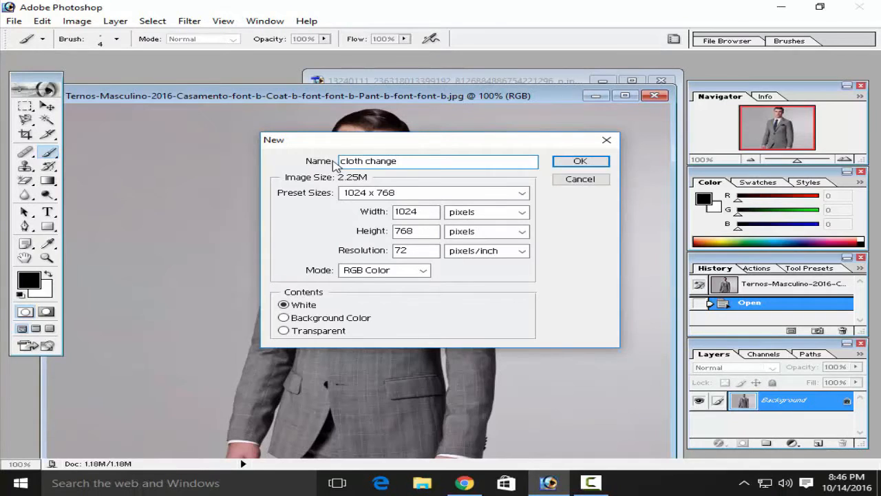
click(578, 161)
Outline the grey suit from the collar down, including the hands, with the Magnetic Lasso in the suit photo.
drag(435, 90, 403, 138)
click(401, 104)
drag(402, 103, 404, 70)
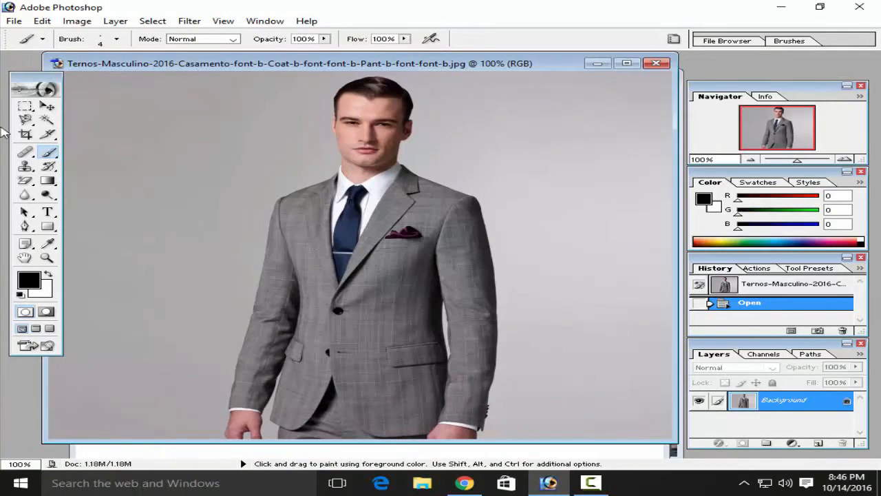
click(23, 120)
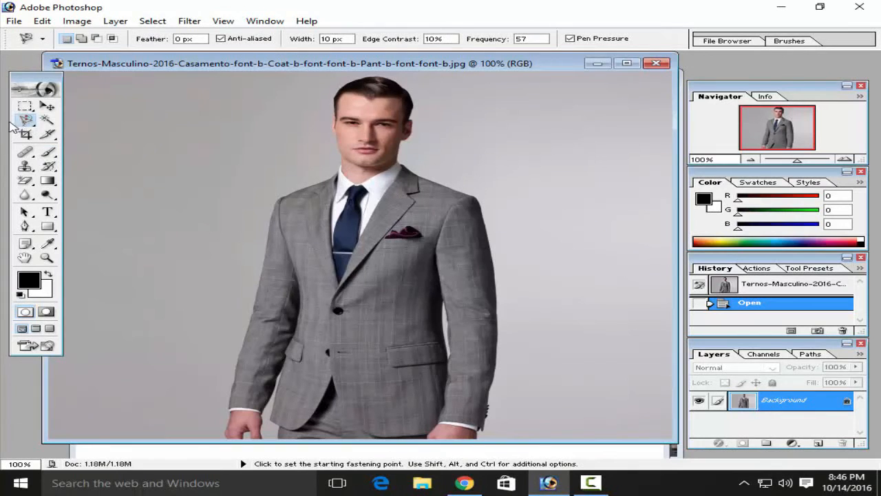
click(342, 164)
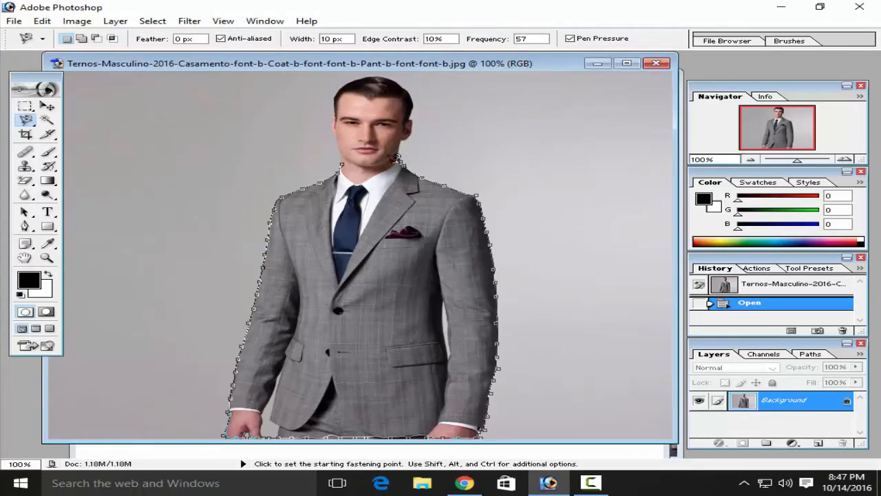
click(346, 158)
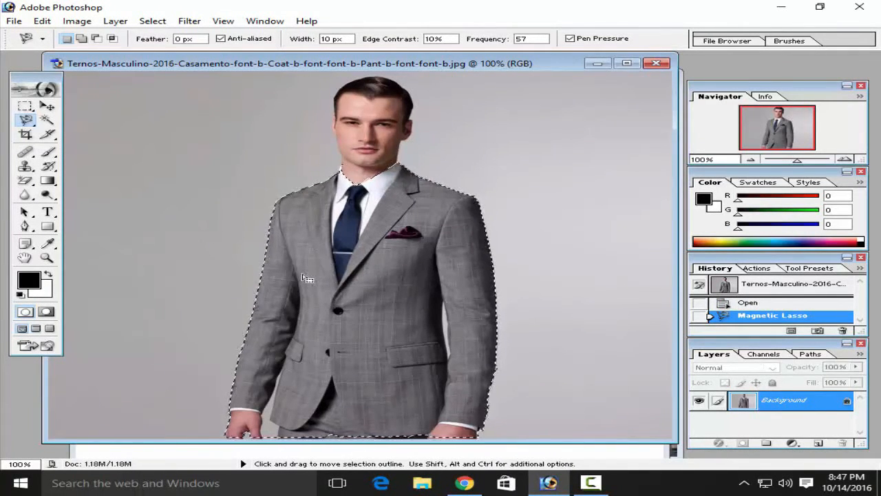
Copy the selected suit into the blank cloth change document and shift it slightly to the left.
key(ctrl+c)
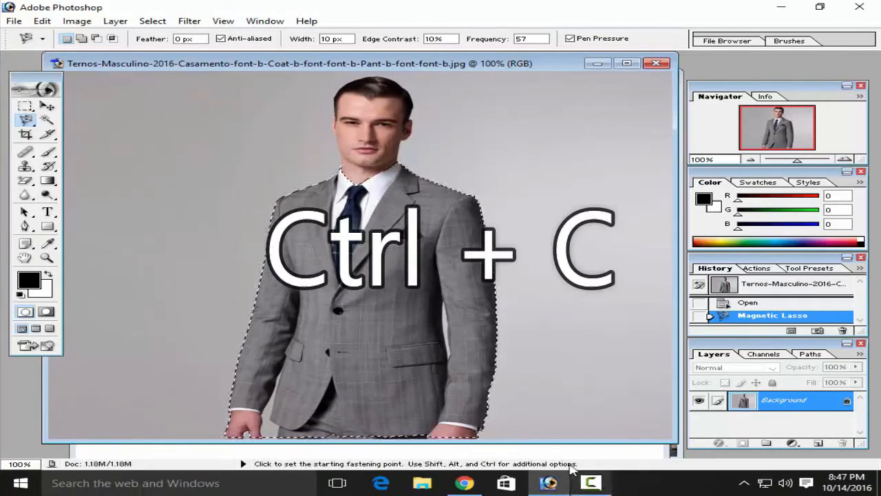
click(42, 20)
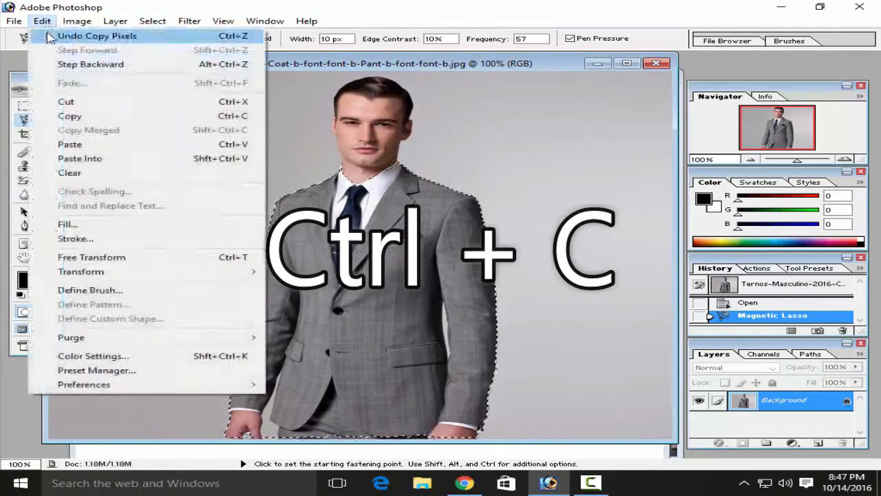
click(70, 116)
drag(425, 64, 366, 139)
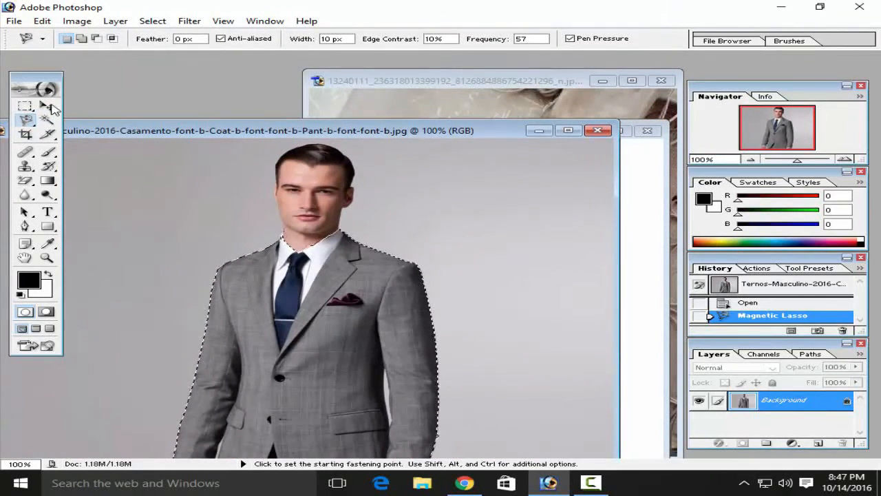
key(v)
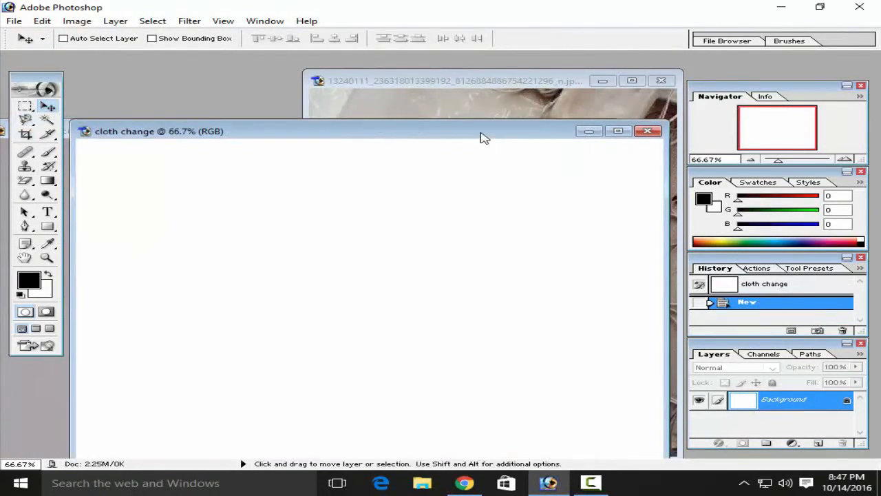
drag(481, 138, 472, 90)
key(ctrl+v)
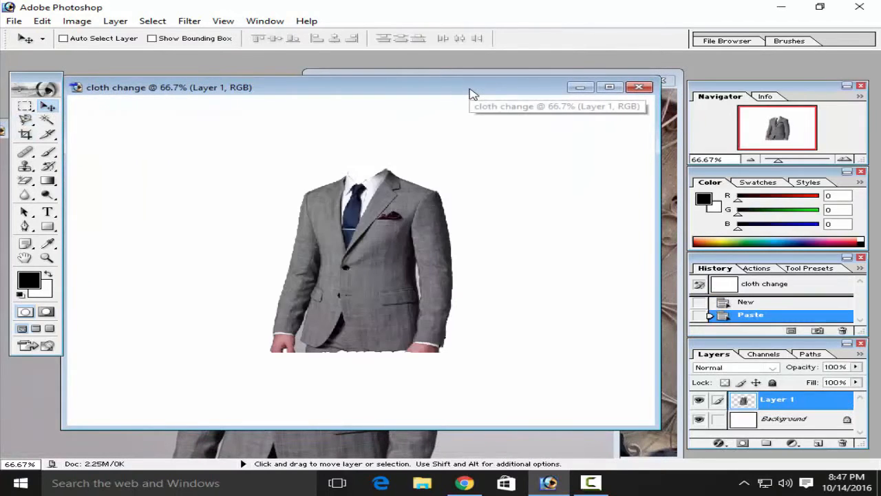
drag(354, 243, 329, 244)
Erase the grey background between the left-hand wrist and the jacket hem with an 8 px Eraser.
key(ctrl+plus)
key(ctrl+plus)
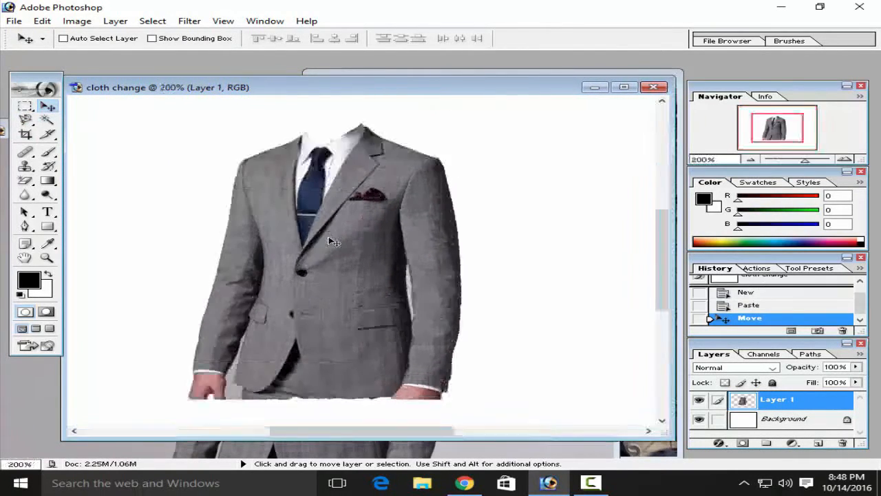
scroll(342, 252, down, 5)
drag(419, 432, 374, 434)
key(ctrl+plus)
drag(24, 180, 80, 178)
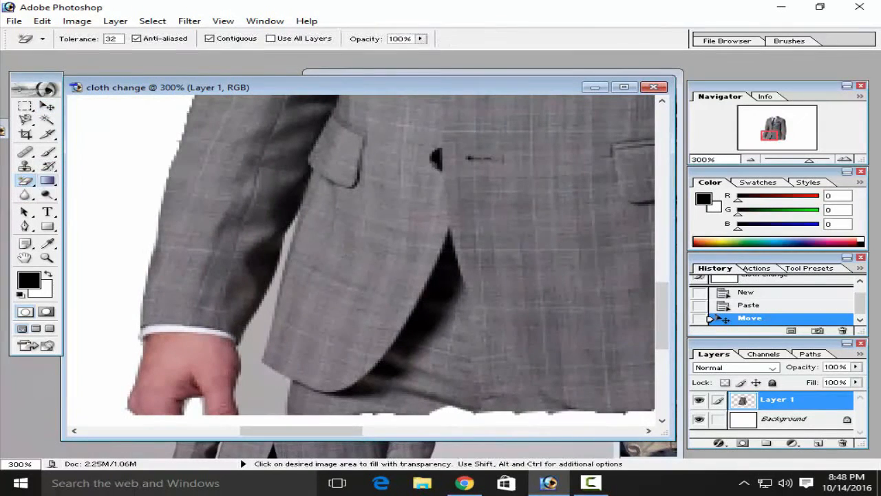
right_click(263, 397)
mouse_move(293, 341)
mouse_down()
mouse_move(275, 354)
mouse_move(295, 342)
mouse_up()
mouse_move(257, 377)
mouse_down()
mouse_move(272, 380)
mouse_move(275, 403)
mouse_move(264, 414)
mouse_move(252, 406)
mouse_move(247, 381)
mouse_move(250, 413)
mouse_move(262, 389)
mouse_up()
drag(262, 388, 262, 370)
Erase more of the background gap between the left-hand sleeve and the jacket with a 5 px Eraser.
key(ctrl+plus)
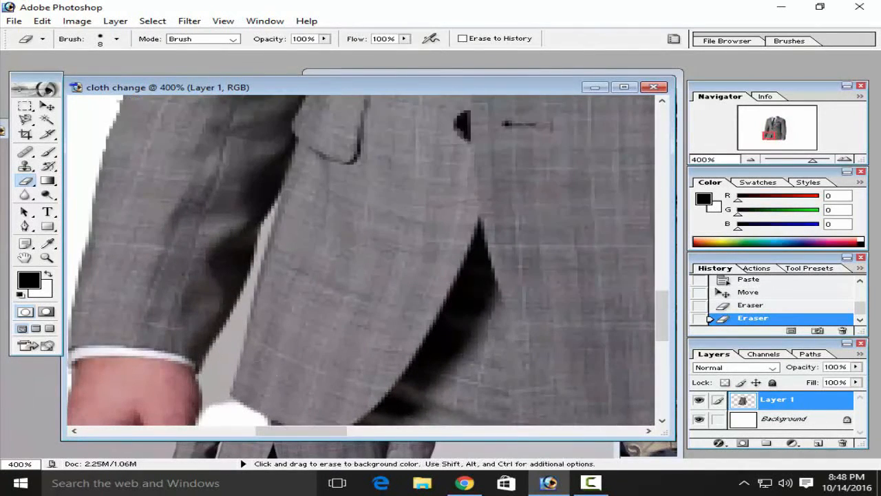
scroll(227, 358, down, 2)
right_click(223, 353)
drag(253, 347, 246, 336)
mouse_move(222, 307)
mouse_down()
mouse_move(222, 352)
mouse_move(211, 321)
mouse_move(208, 355)
mouse_move(213, 348)
mouse_up()
mouse_move(234, 276)
mouse_down()
mouse_move(226, 307)
mouse_move(223, 291)
mouse_move(207, 311)
mouse_move(211, 343)
mouse_up()
Clear the narrow upper end of the gap beside the left-hand sleeve with a 1 px Eraser.
right_click(242, 269)
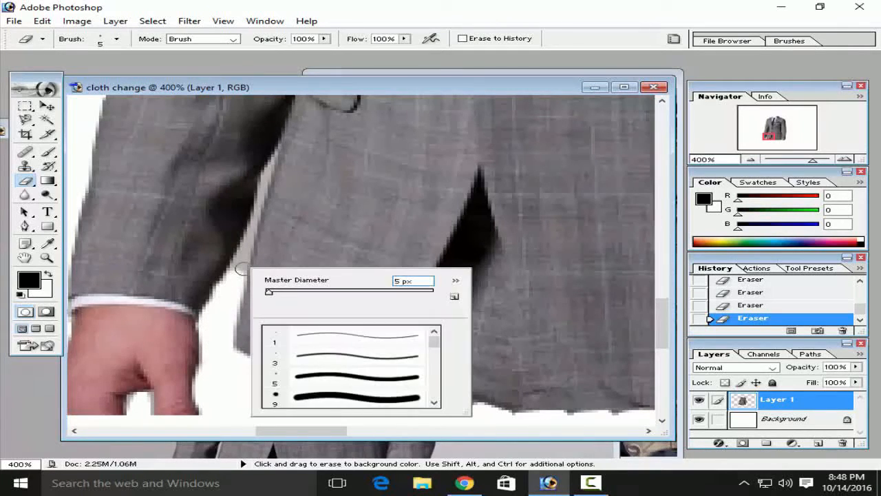
drag(269, 294, 265, 292)
key(Return)
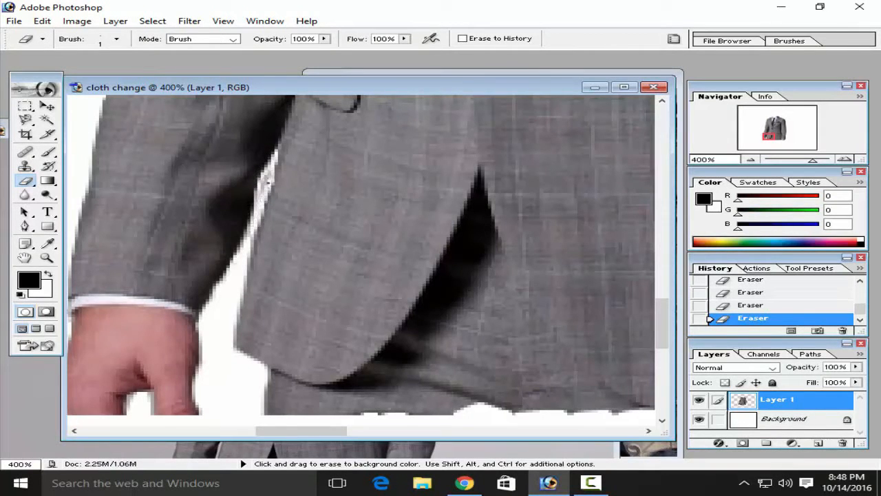
right_click(264, 188)
click(287, 211)
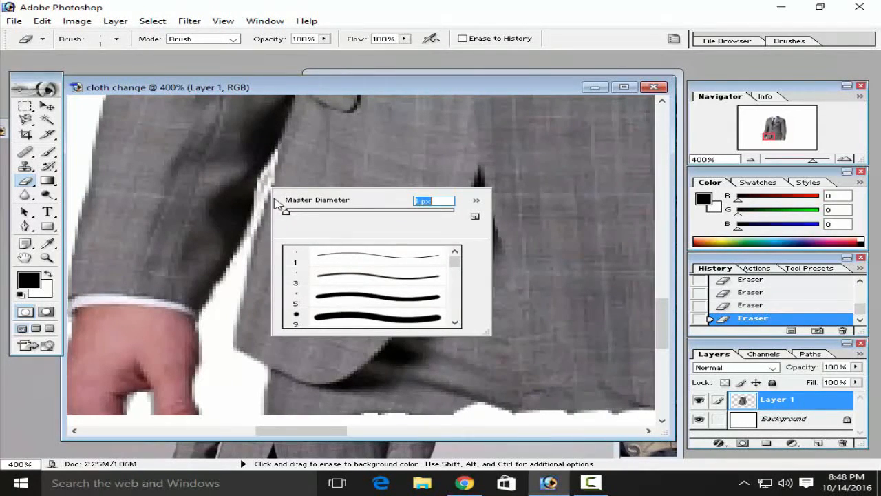
click(268, 180)
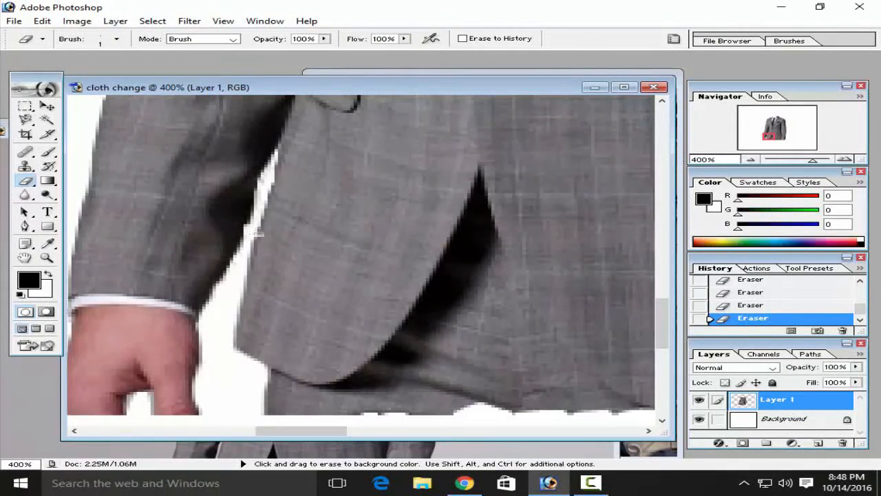
Erase the grey background strip between the right-hand sleeve and the jacket with a 5 px Eraser.
key(ctrl+minus)
key(ctrl+minus)
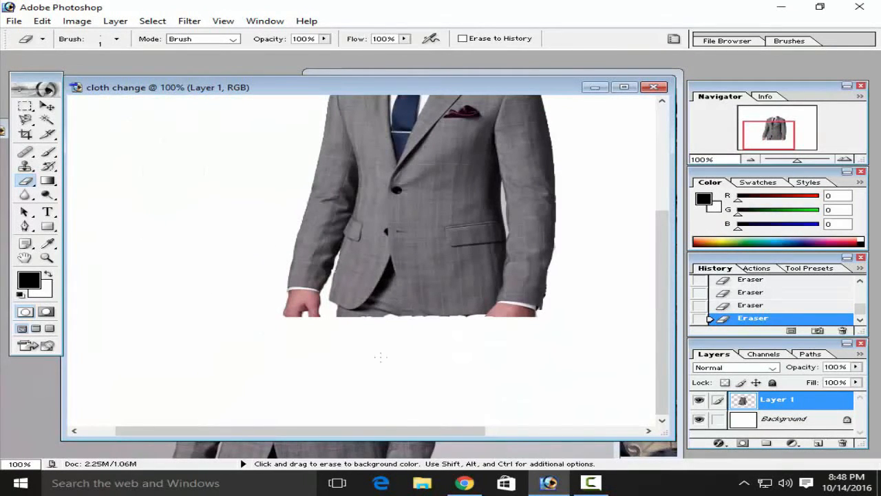
drag(358, 431, 429, 430)
key(ctrl+plus)
key(ctrl+plus)
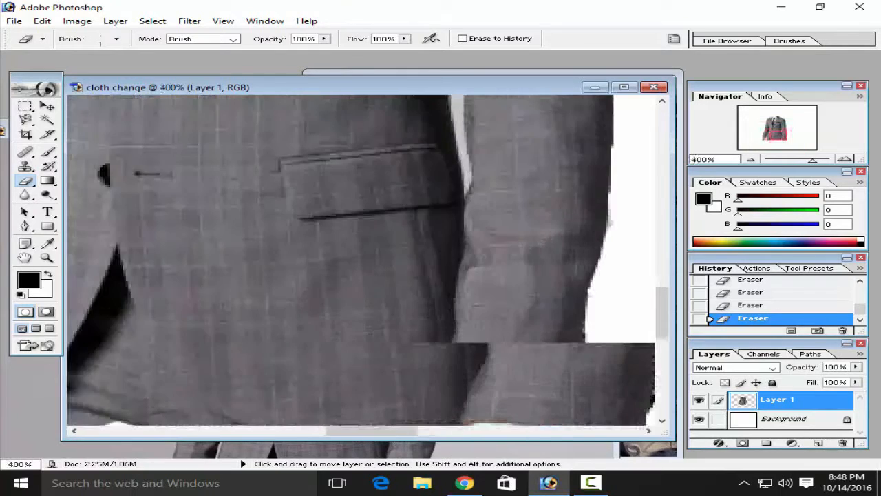
scroll(457, 284, up, 5)
scroll(457, 284, up, 2)
key(ctrl+plus)
key(ctrl+plus)
key(ctrl+plus)
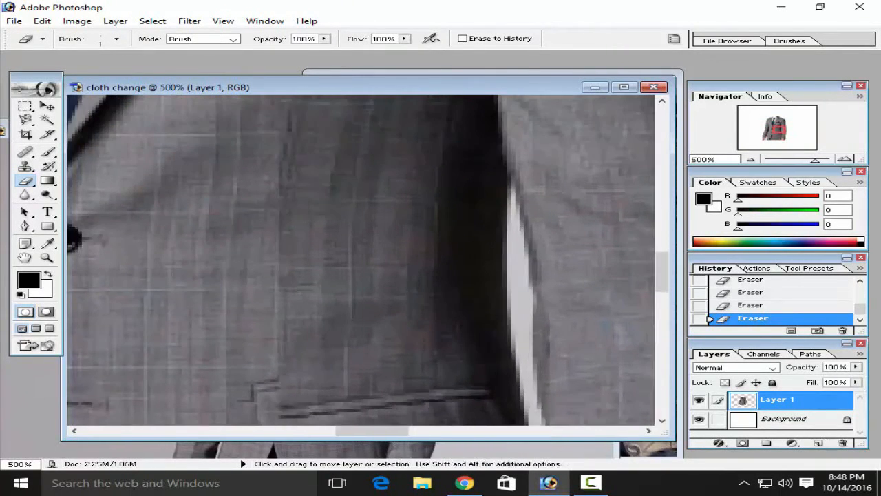
drag(372, 430, 391, 432)
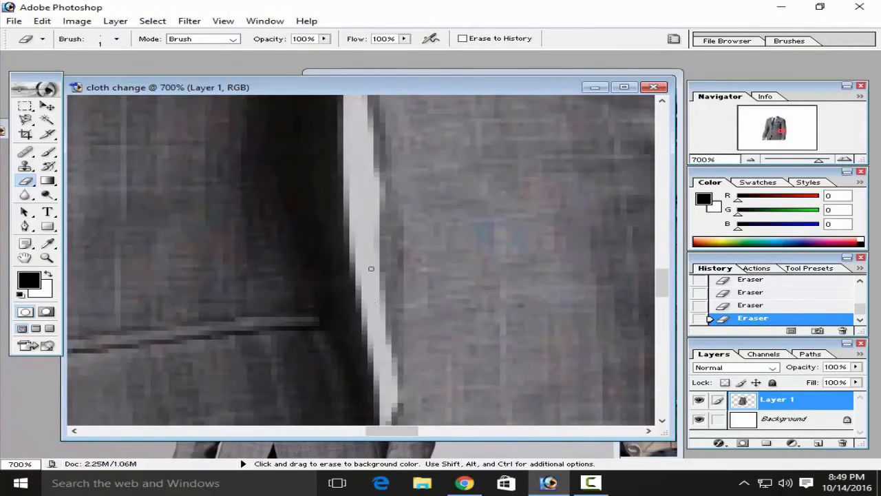
right_click(371, 268)
drag(392, 291, 394, 290)
drag(366, 251, 360, 187)
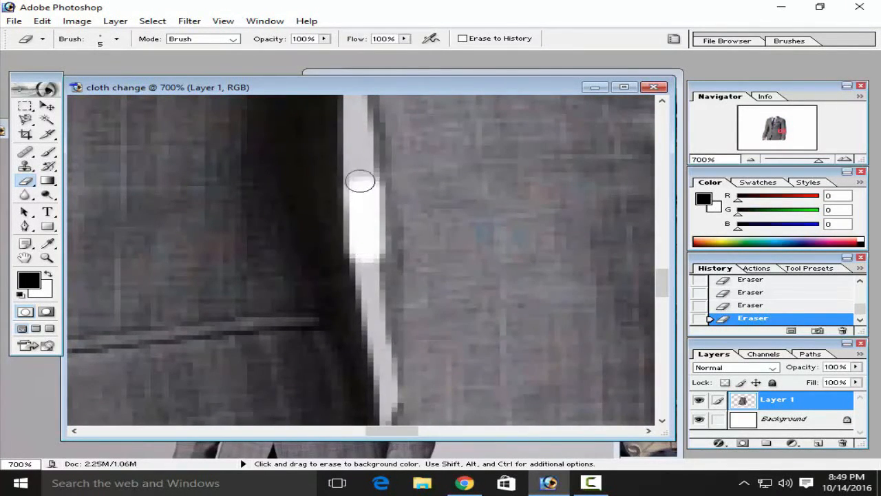
scroll(358, 179, up, 2)
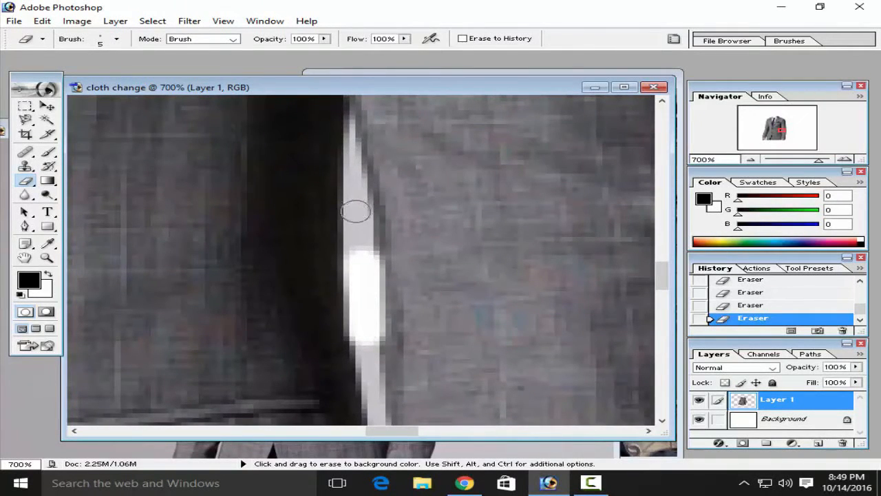
drag(354, 173, 360, 303)
scroll(362, 305, down, 2)
drag(364, 261, 374, 354)
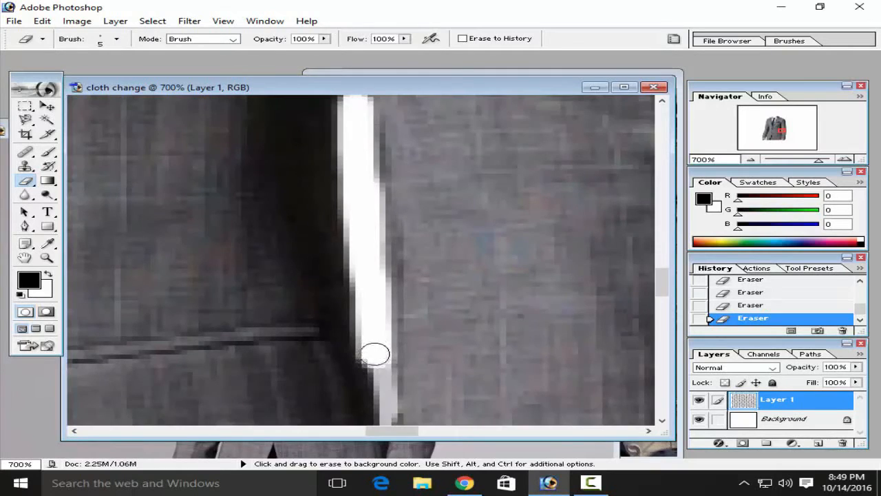
Clear the narrow lower end and upper tip of the gap beside the right-hand sleeve with a 2 px Eraser.
scroll(375, 354, down, 2)
right_click(405, 346)
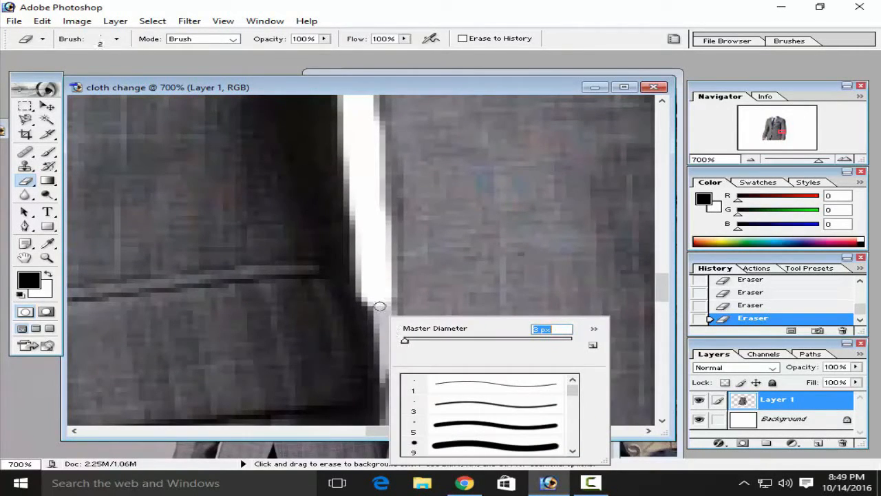
click(379, 310)
mouse_move(380, 318)
mouse_down()
mouse_move(383, 372)
mouse_move(384, 331)
mouse_up()
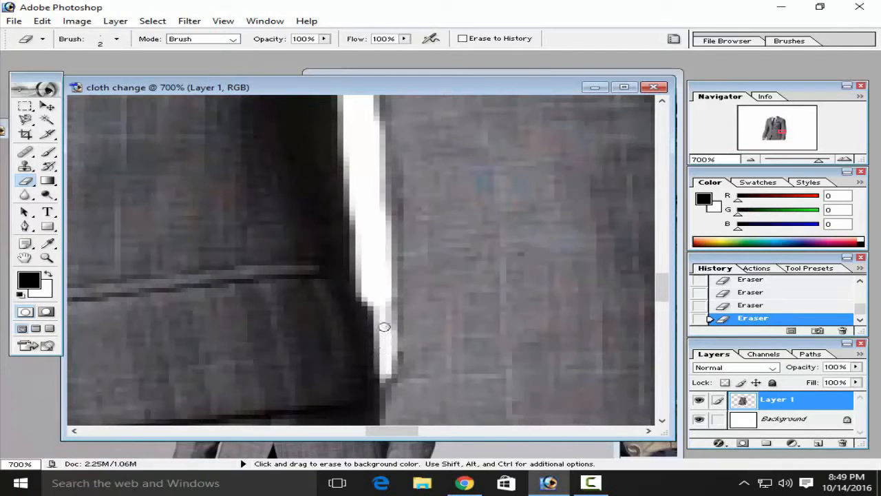
scroll(267, 281, up, 5)
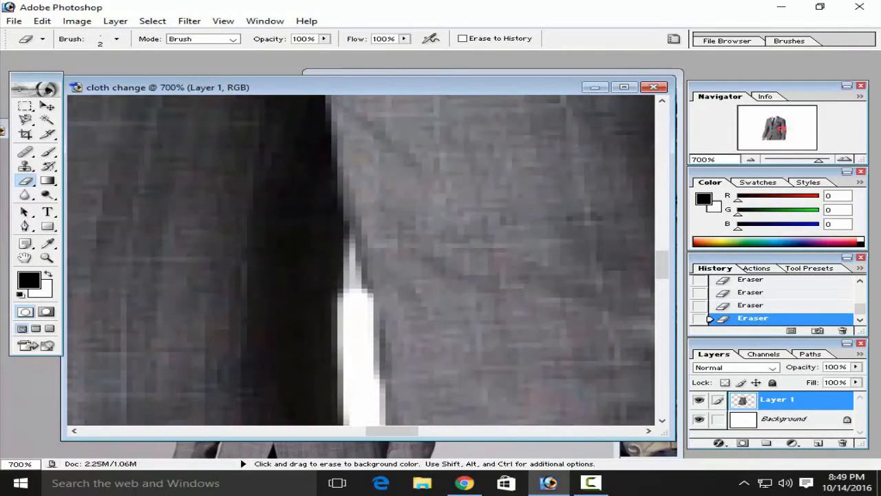
drag(354, 243, 348, 292)
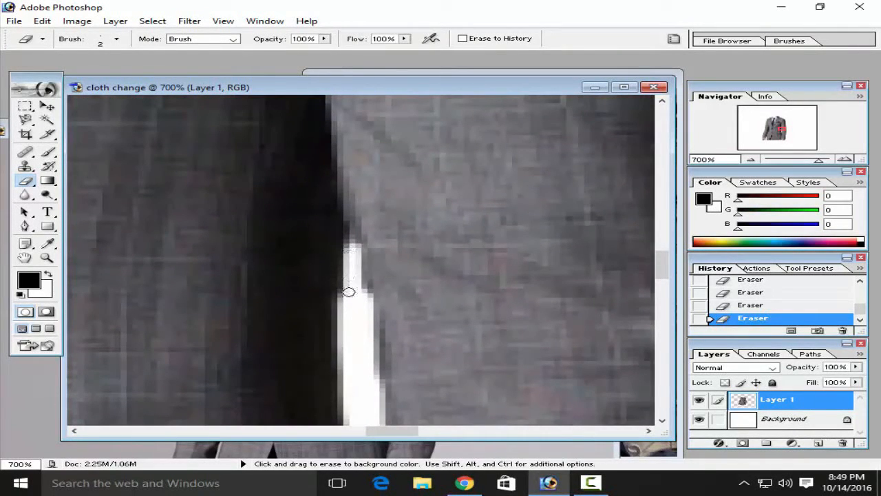
Erase the skin-coloured remnants along the neck opening and shirt collar with an 11 px Eraser.
key(ctrl+minus)
key(ctrl+minus)
key(ctrl+minus)
key(ctrl+minus)
key(ctrl+minus)
key(ctrl+minus)
key(ctrl+minus)
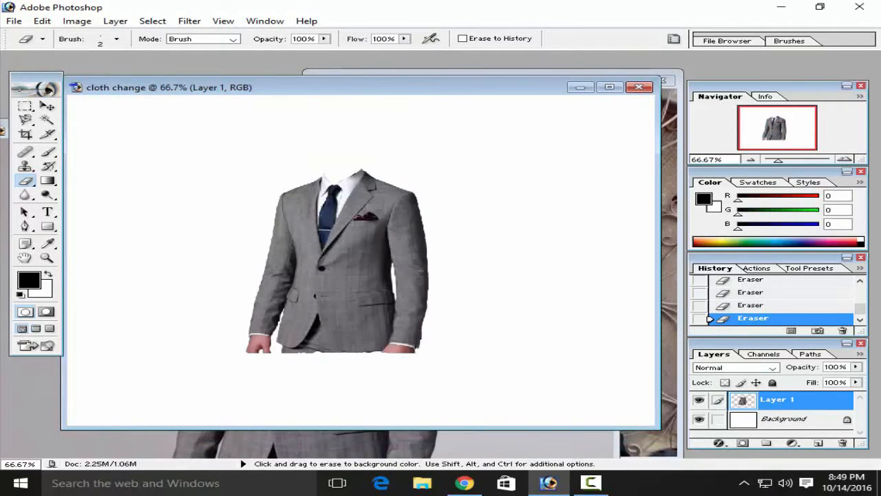
key(ctrl+plus)
key(ctrl+plus)
key(ctrl+plus)
scroll(228, 182, down, 3)
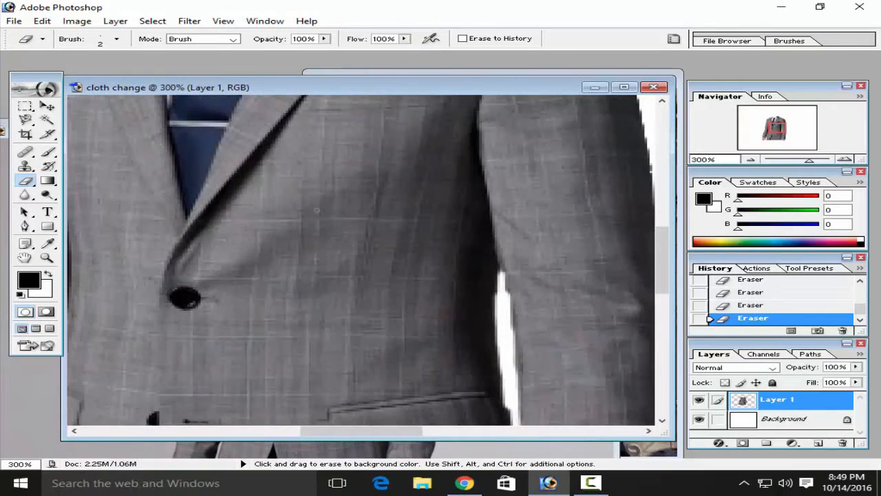
scroll(228, 182, up, 3)
scroll(227, 181, up, 10)
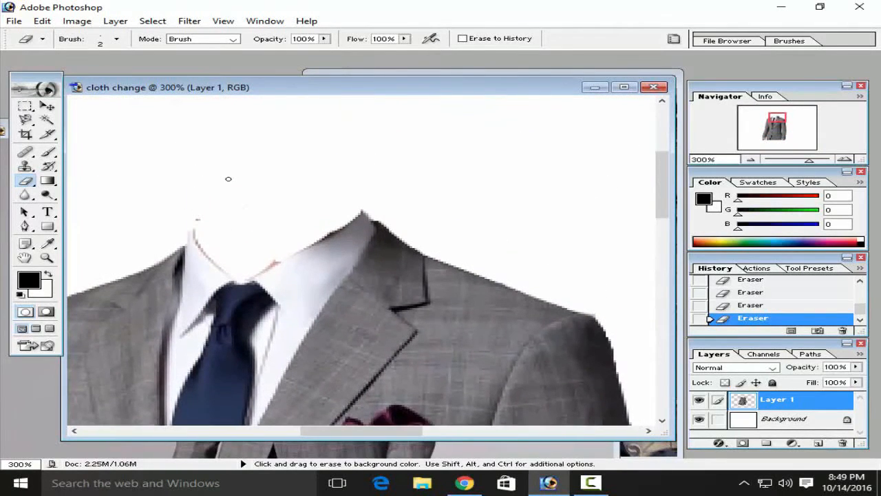
key(ctrl+plus)
key(ctrl+plus)
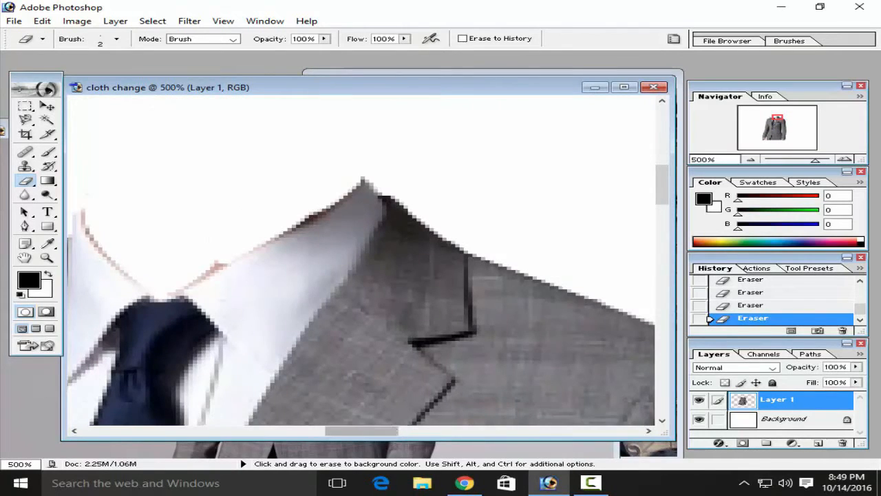
drag(361, 430, 347, 431)
right_click(315, 181)
text(34)
key(Return)
right_click(256, 205)
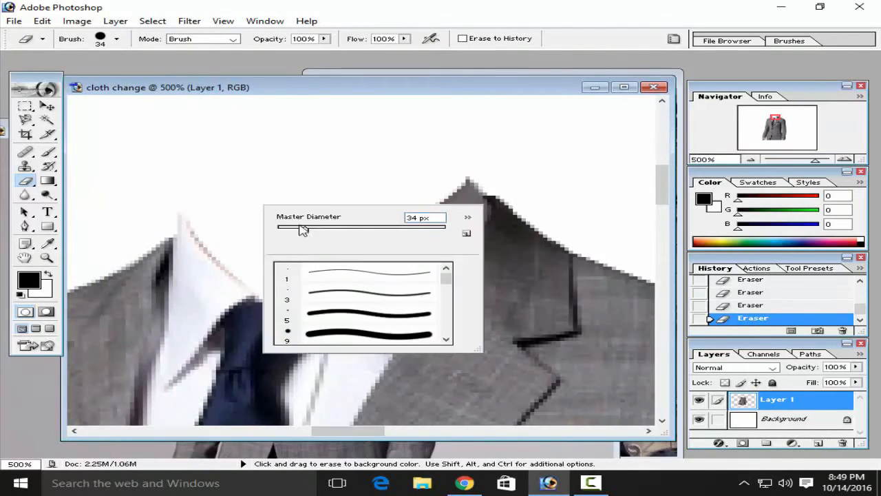
text(11)
key(Return)
mouse_move(208, 215)
mouse_down()
mouse_move(270, 273)
mouse_move(352, 238)
mouse_move(451, 170)
mouse_up()
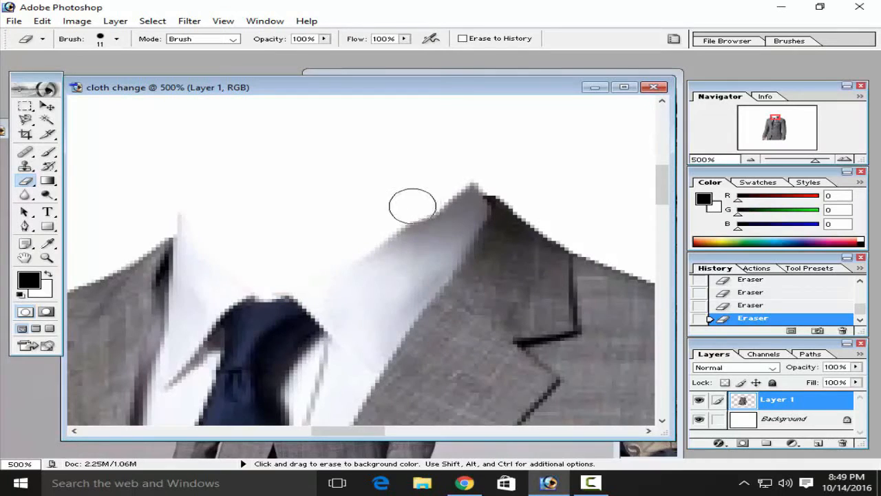
Move the suit down until its cut-off hem meets the bottom edge of the canvas.
key(ctrl+minus)
key(ctrl+minus)
key(ctrl+minus)
key(ctrl+minus)
key(ctrl+minus)
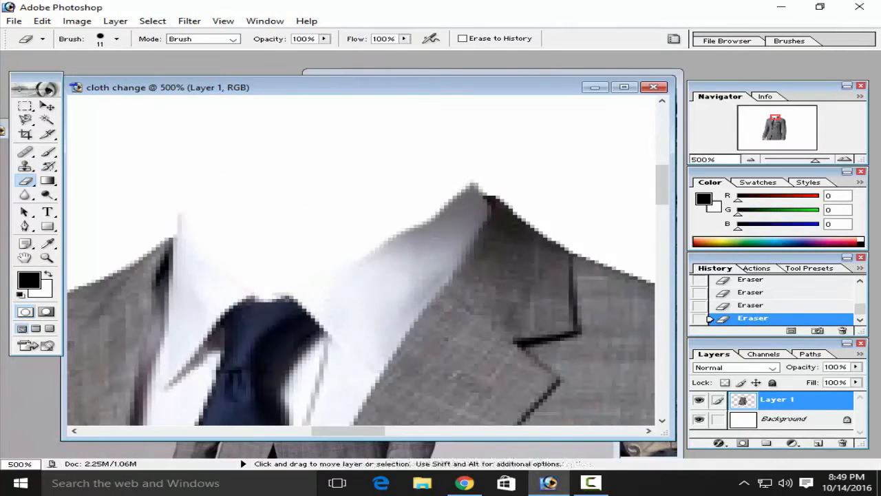
key(v)
drag(327, 88, 360, 91)
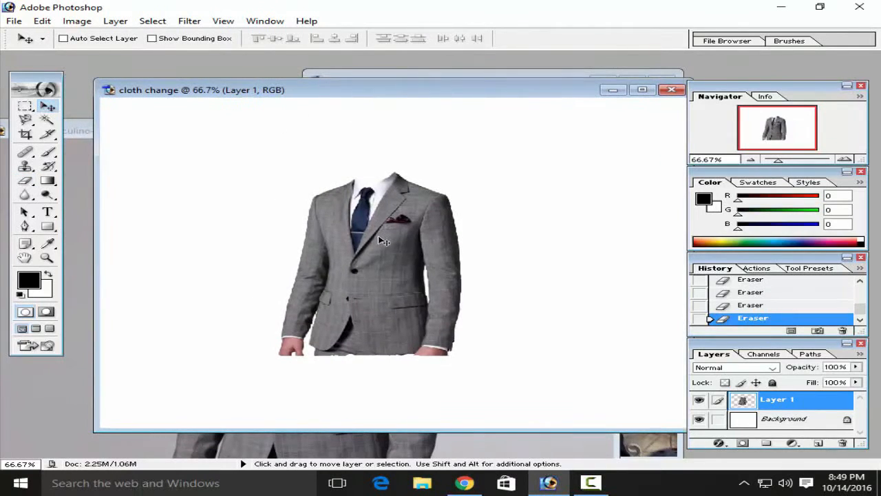
drag(379, 239, 401, 314)
drag(425, 91, 386, 92)
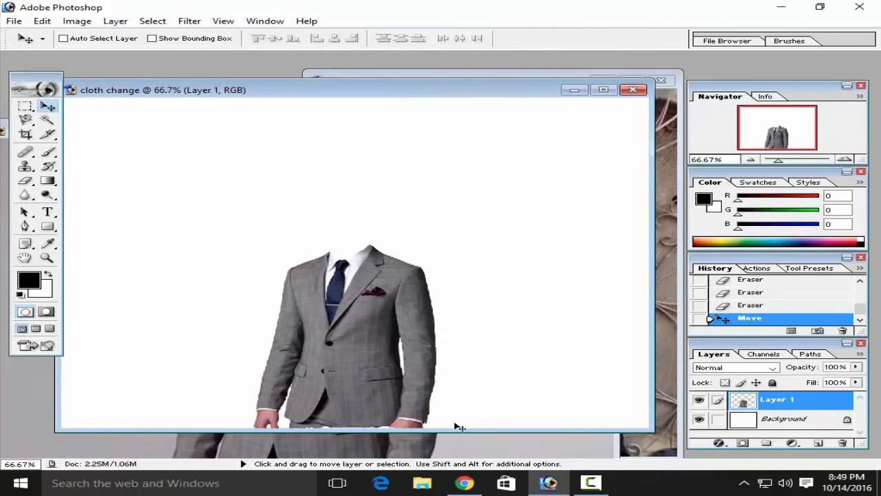
Minimize the suit photo and bring the young man's portrait to the front.
click(463, 446)
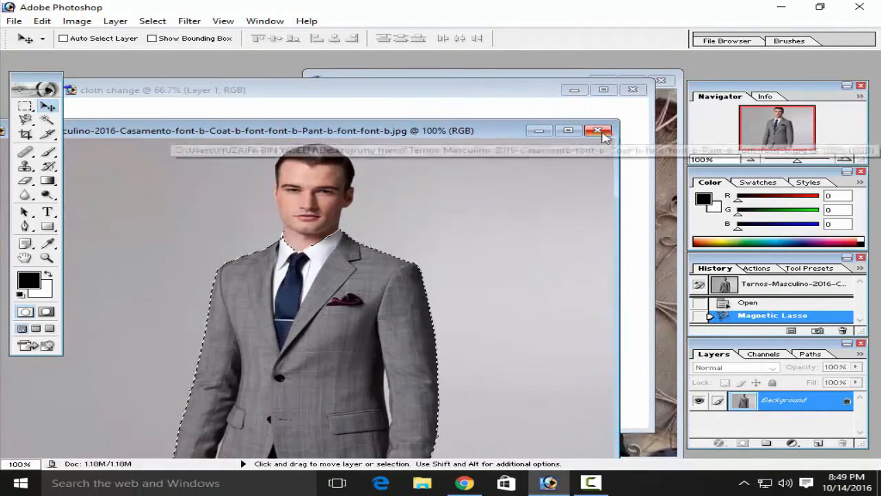
click(539, 130)
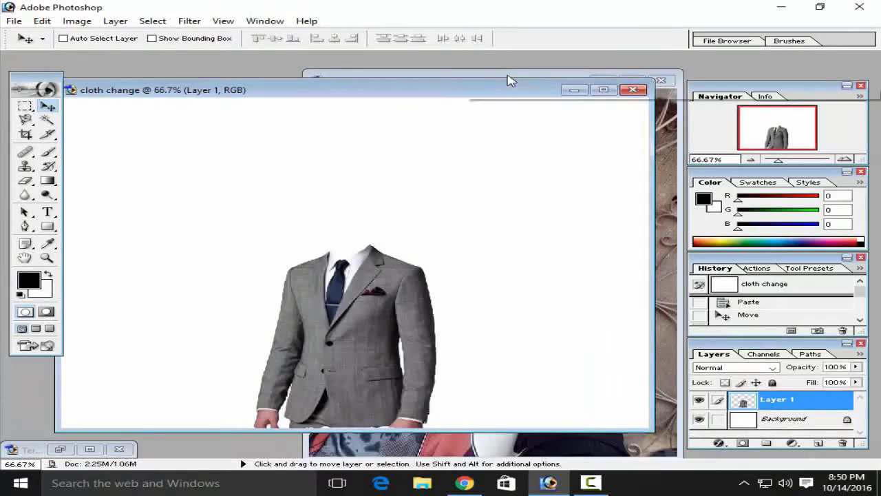
click(507, 81)
drag(461, 85, 339, 67)
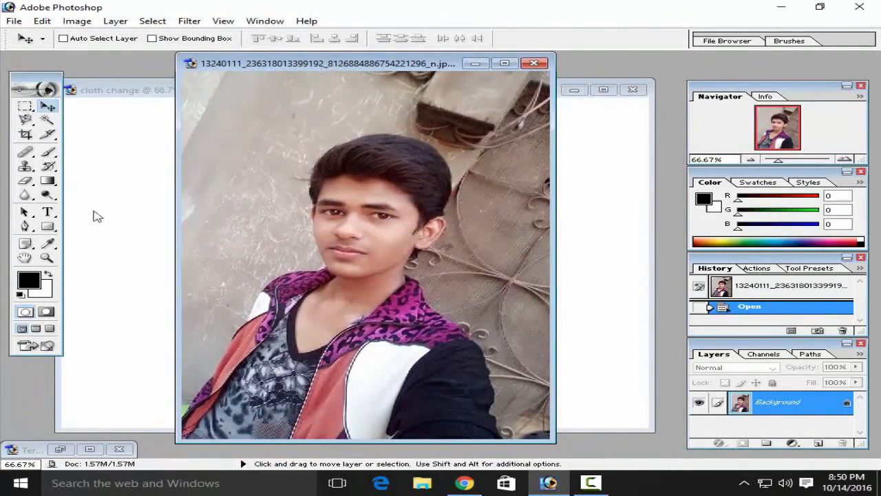
Select the young man's head, neck and bare upper chest in the portrait with the Magnetic Lasso.
click(26, 119)
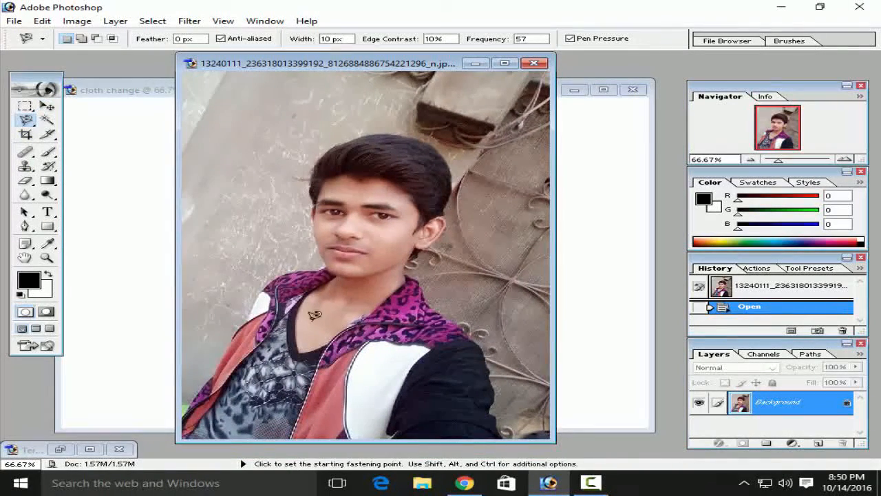
click(303, 347)
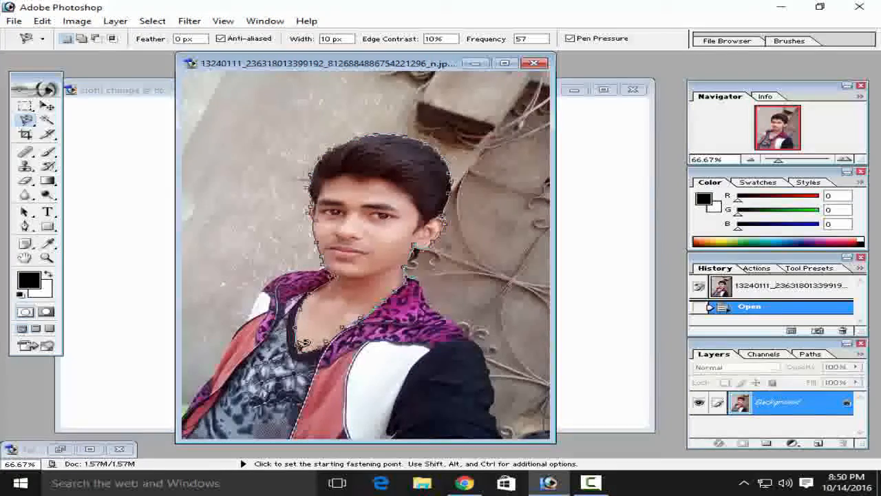
double_click(303, 344)
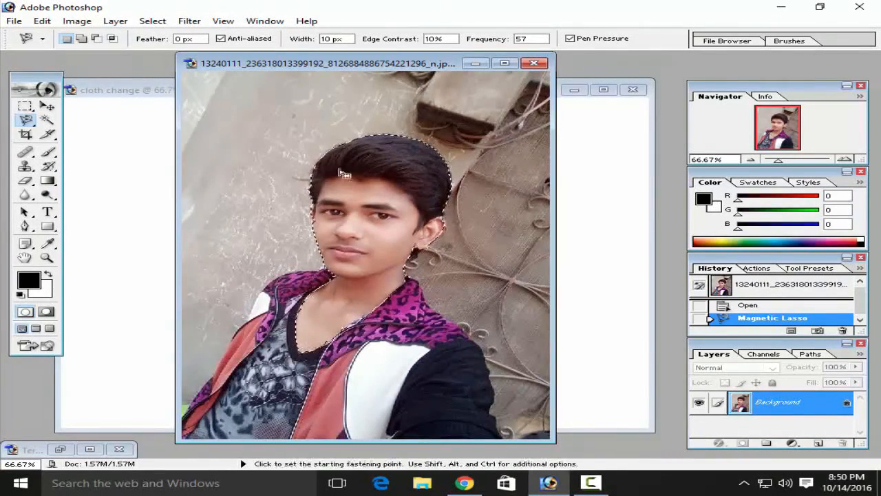
Copy the selected head and neck into the cloth change document and move them up above the suit.
key(ctrl+c)
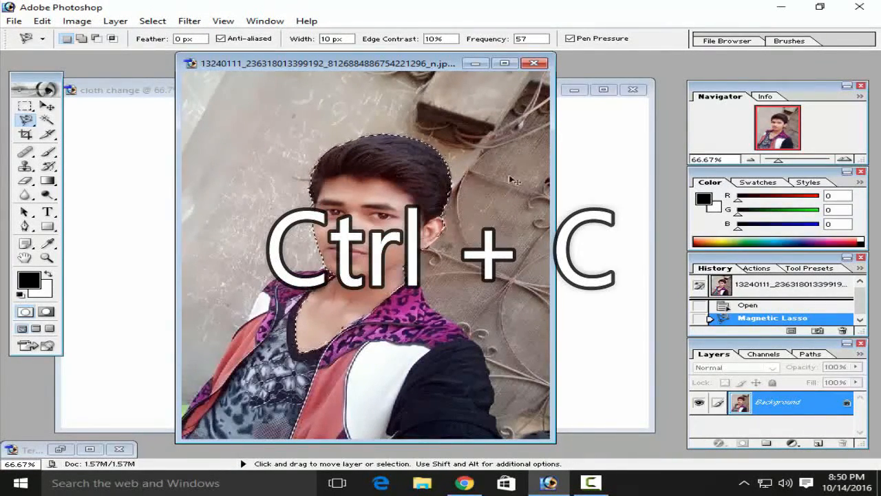
click(47, 105)
click(123, 92)
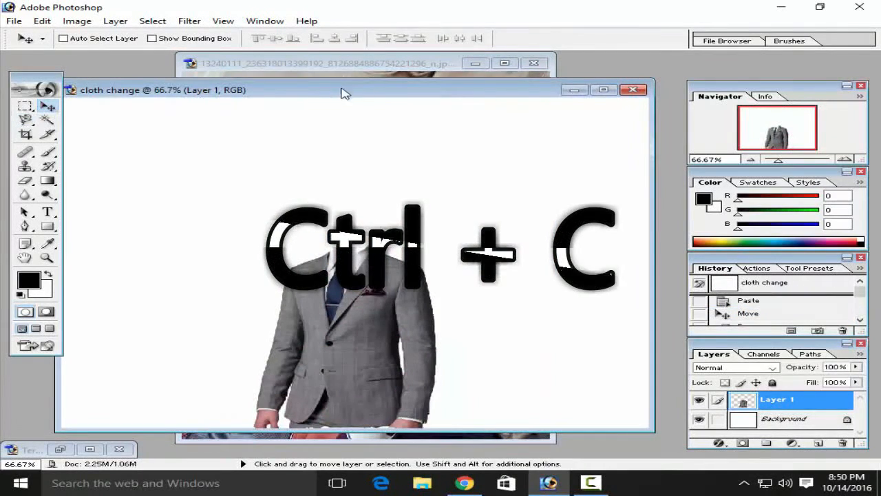
drag(342, 89, 370, 88)
key(ctrl+v)
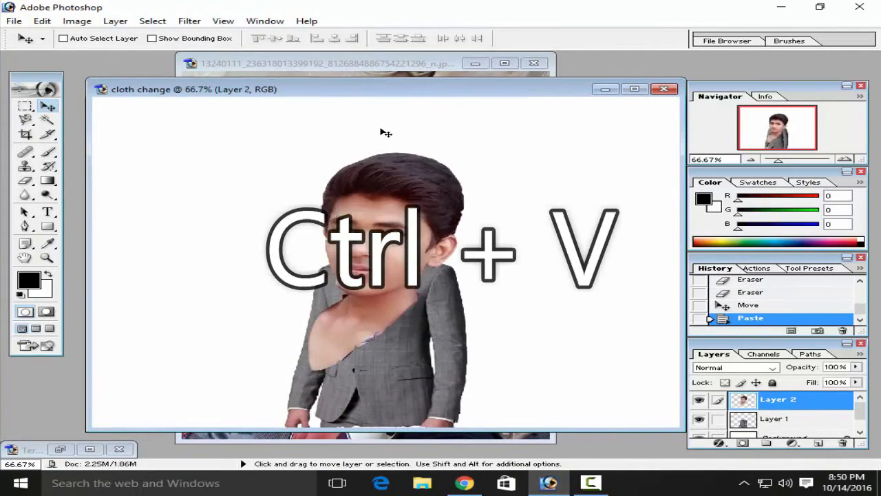
drag(418, 196, 420, 153)
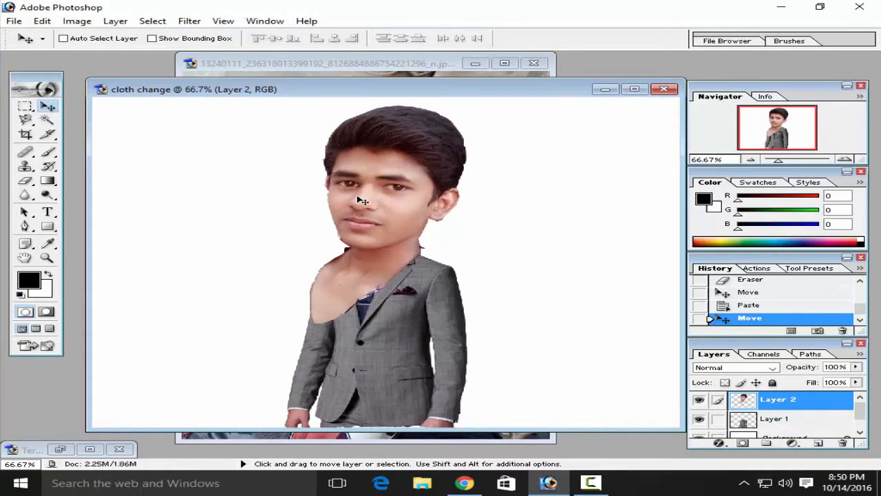
Scale the pasted head proportionally to 61.3%, position its neck over the suit collar and apply the transform.
key(ctrl+r)
key(ctrl+t)
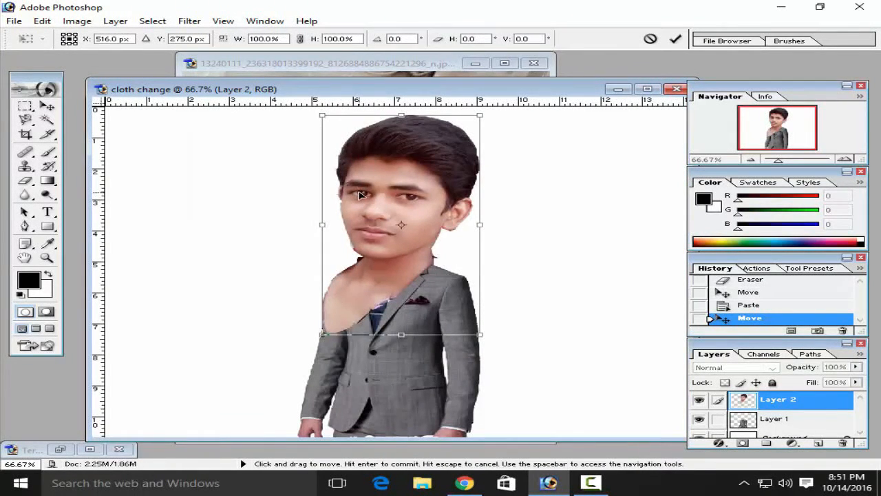
key(ctrl+r)
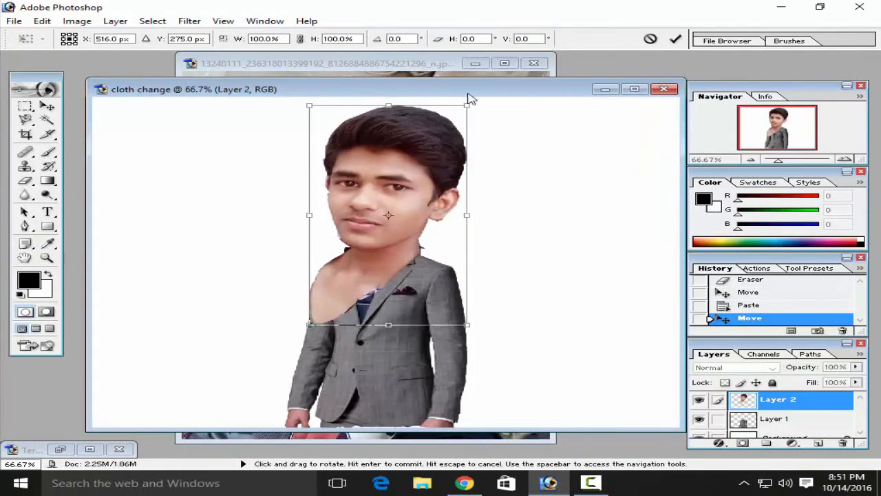
drag(472, 92, 451, 101)
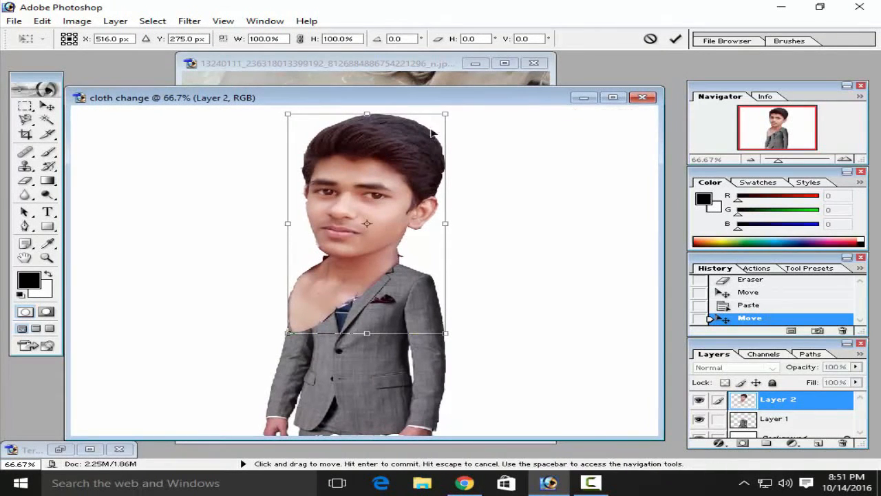
drag(443, 115, 386, 199)
drag(373, 229, 401, 200)
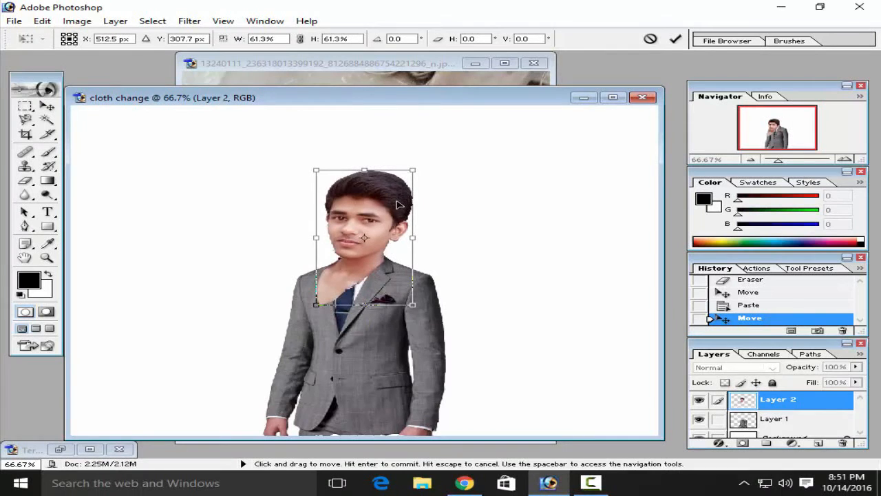
click(675, 38)
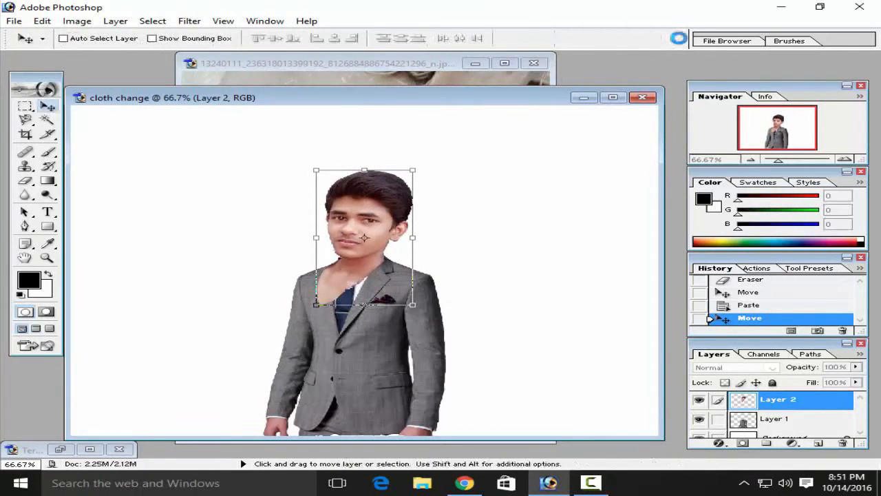
Scale the head layer down proportionally to 78.4% with Free Transform and apply the change.
click(42, 22)
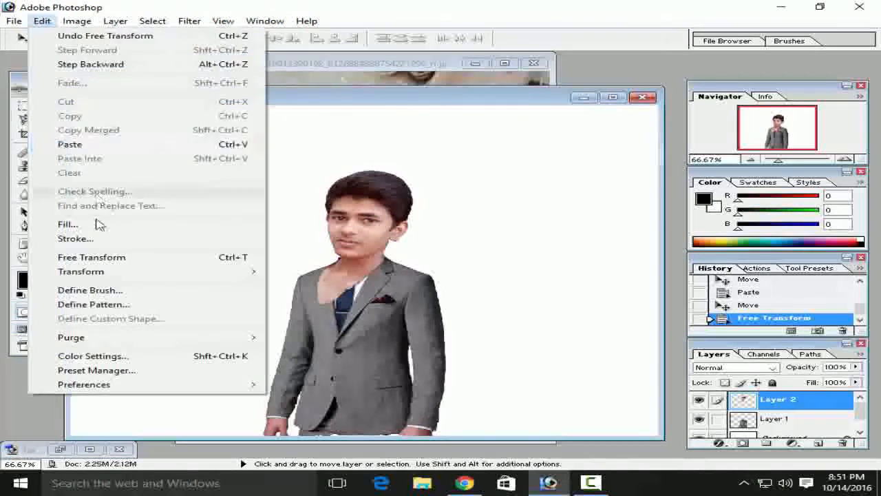
click(82, 258)
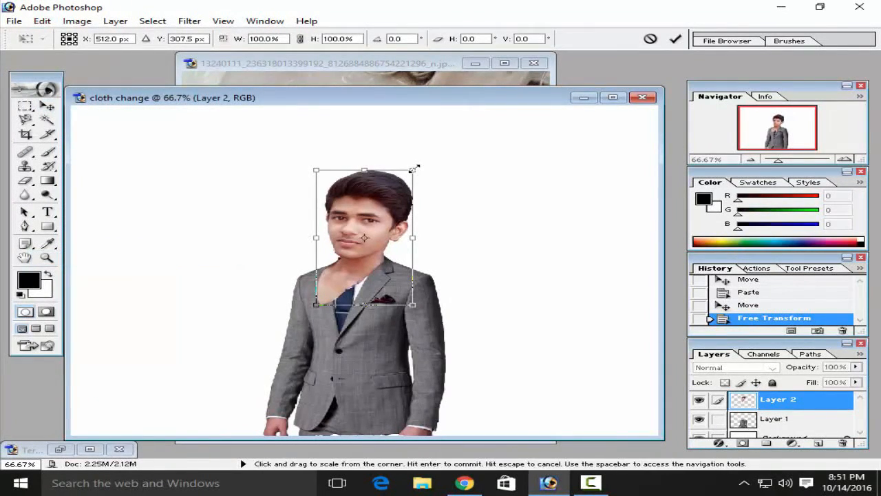
drag(414, 167, 379, 206)
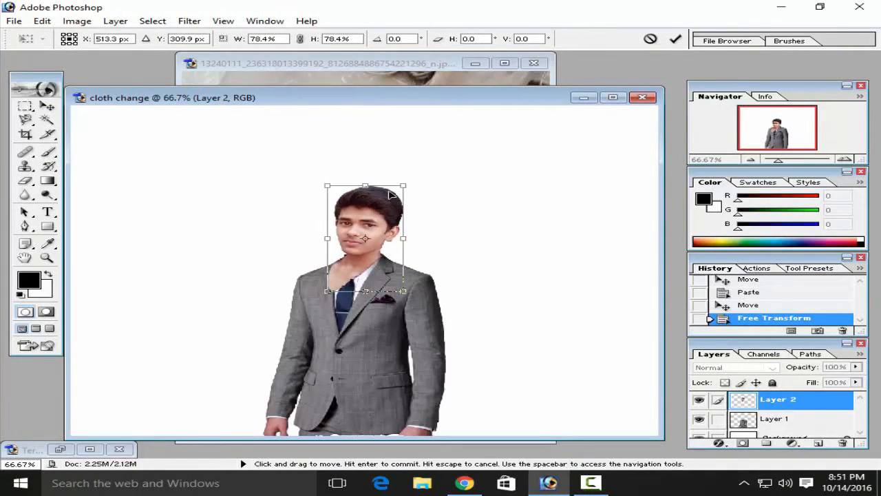
click(674, 40)
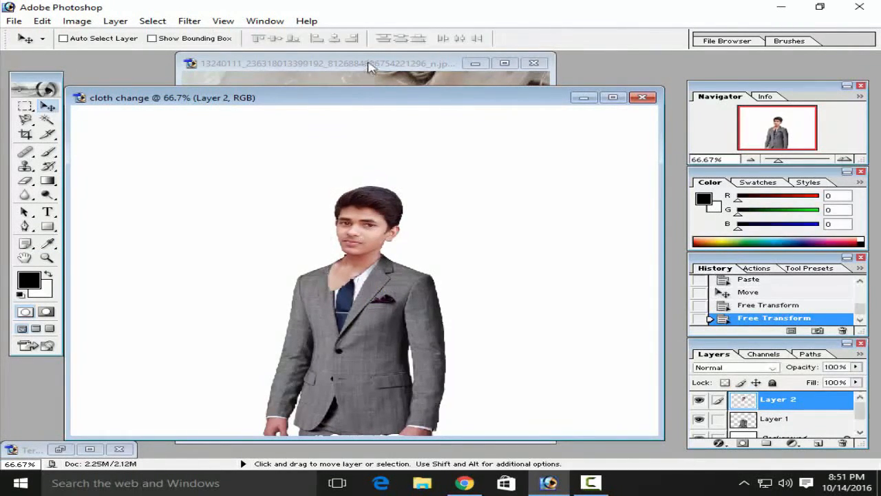
Move the suit layer, Layer 1, above the head layer, Layer 2, in the layer order.
click(773, 420)
scroll(770, 415, up, 1)
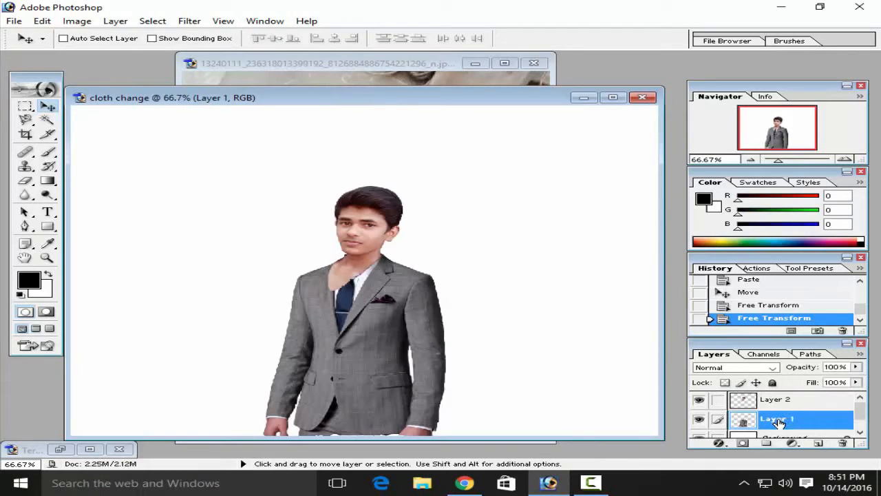
drag(778, 421, 778, 396)
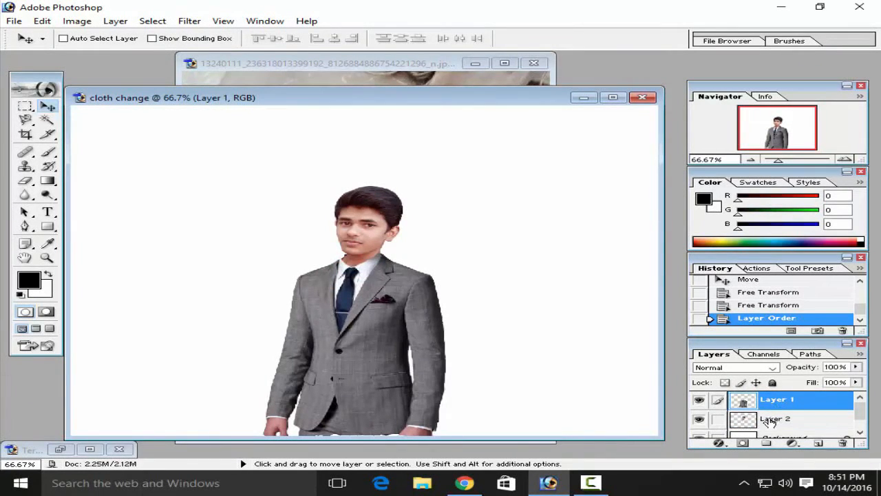
mouse_move(774, 404)
mouse_down()
mouse_move(788, 419)
mouse_move(775, 416)
mouse_move(774, 399)
mouse_up()
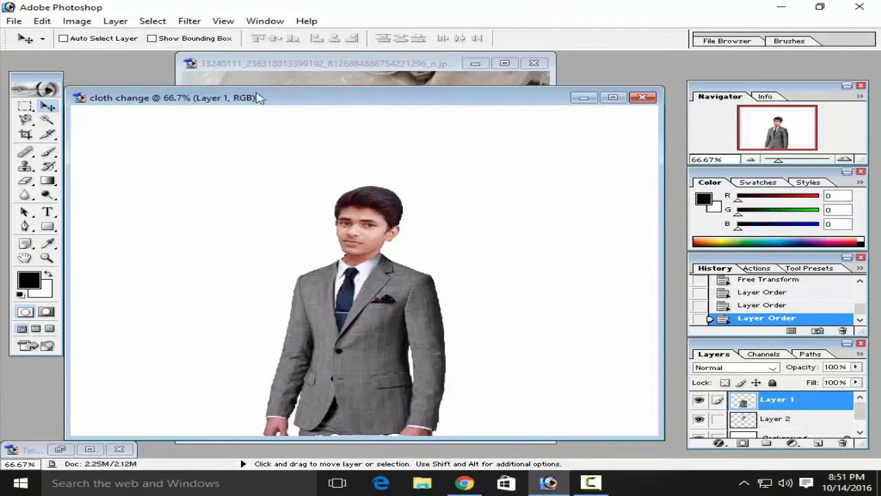
click(25, 105)
drag(146, 121, 633, 282)
right_click(248, 217)
click(271, 227)
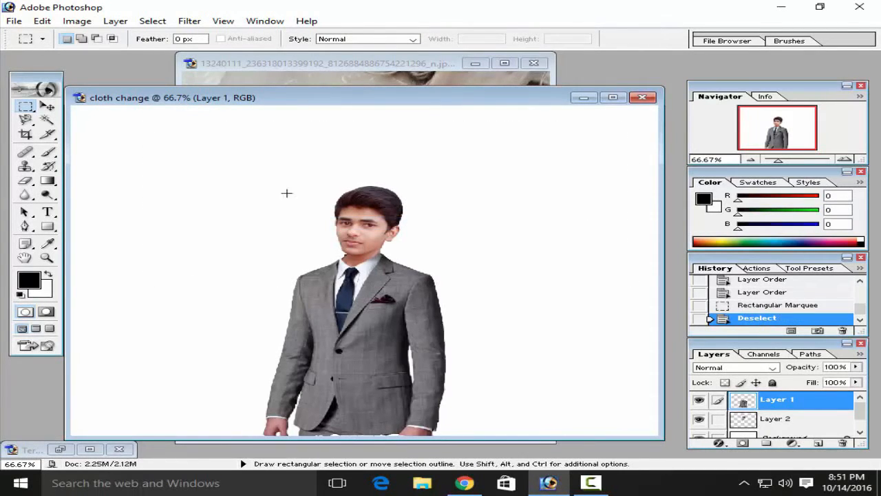
click(47, 106)
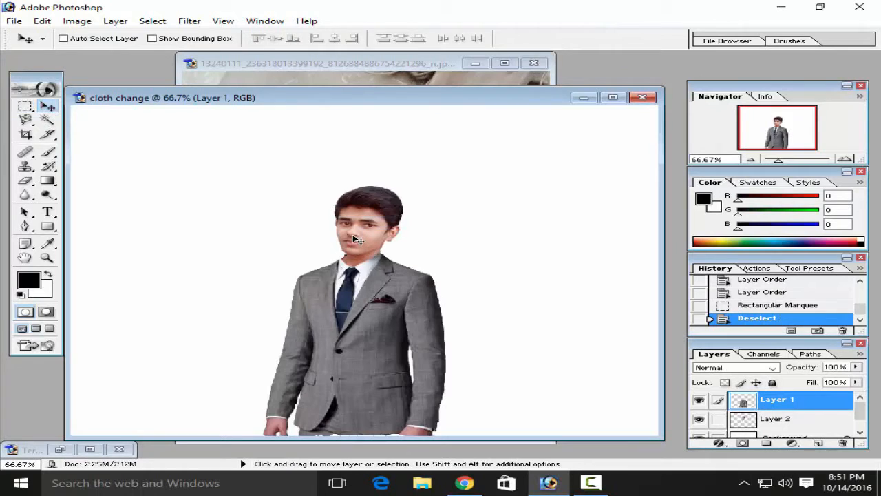
key(ctrl+t)
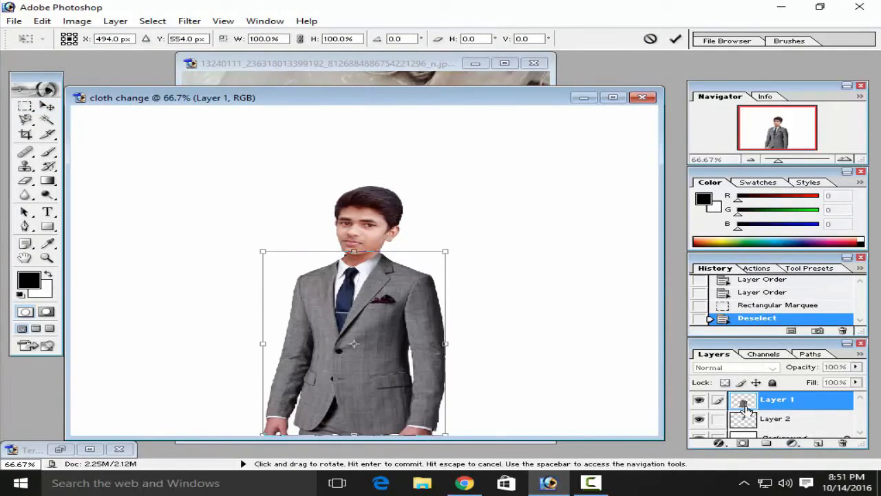
click(675, 39)
Rotate the head on Layer 2 by -4.6 degrees, nudge it 6 px to the left and apply the transform.
click(763, 420)
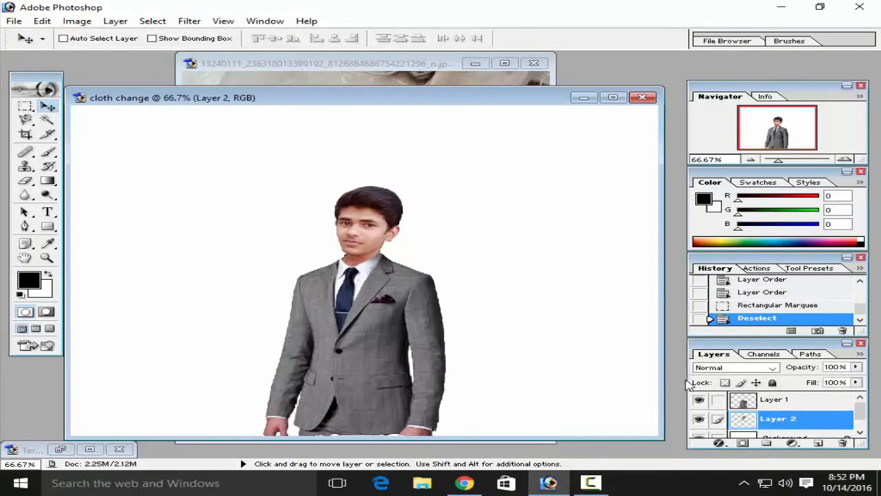
key(ctrl+t)
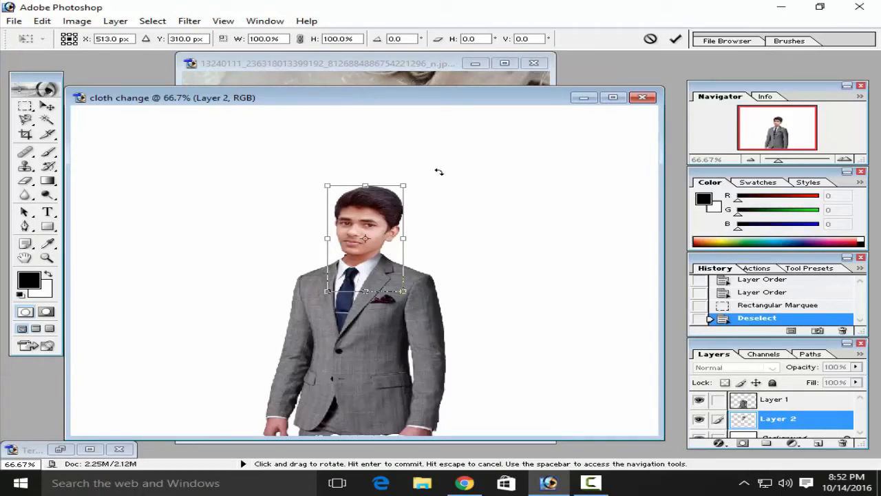
drag(435, 168, 432, 166)
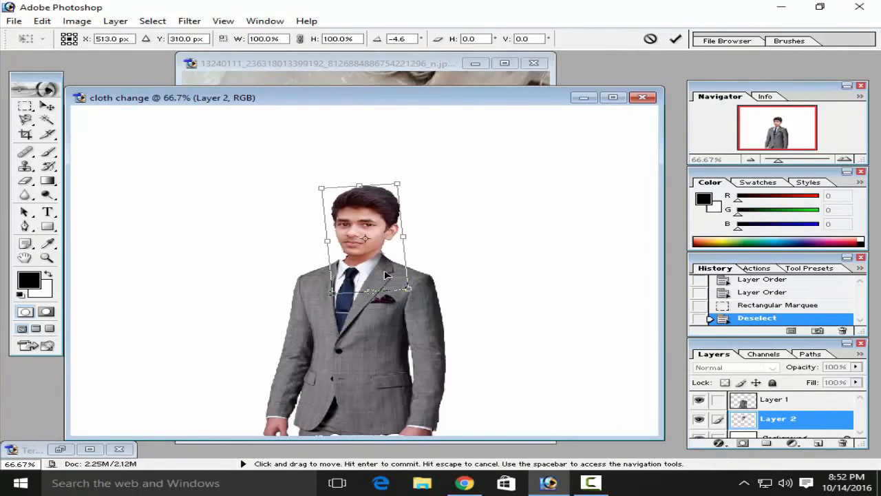
key(Left)
key(Left)
key(Left)
key(Left)
key(Left)
key(Left)
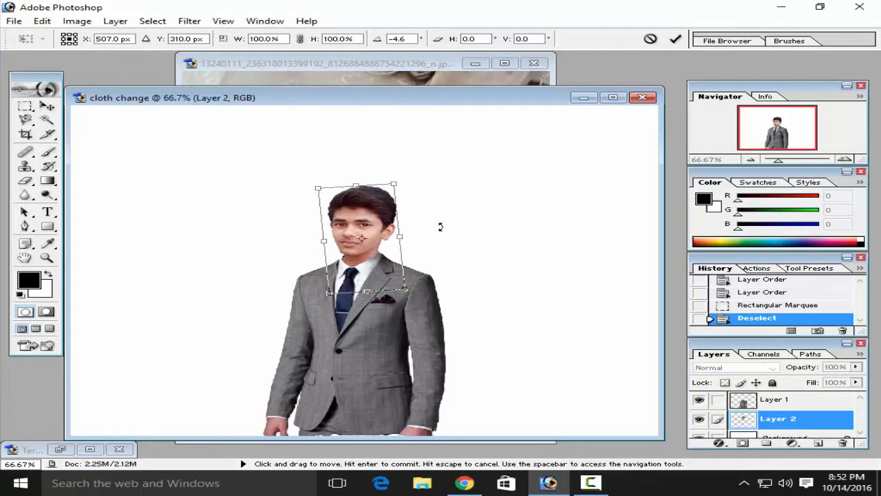
click(675, 38)
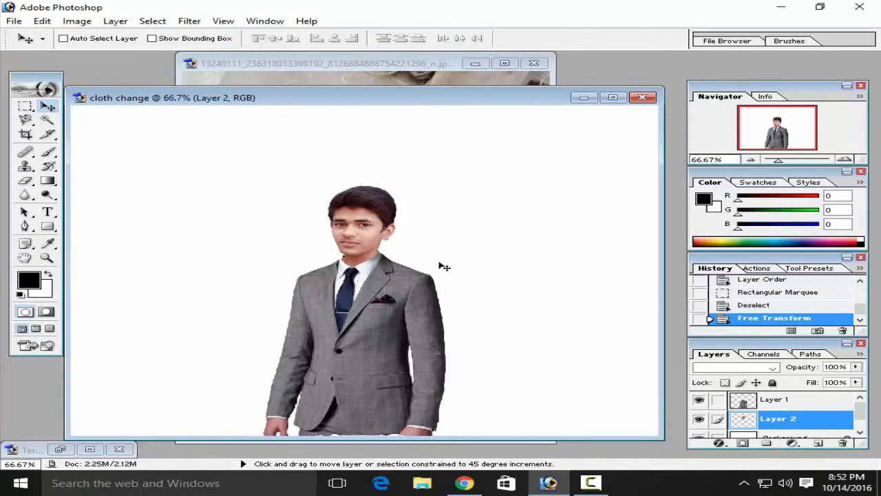
Set the head layer's blending mode to Darken.
key(shift+plus)
key(shift+plus)
Try to erase the stray edge beside the jaw on the head layer with the Eraser.
key(ctrl+plus)
key(ctrl+plus)
key(ctrl+plus)
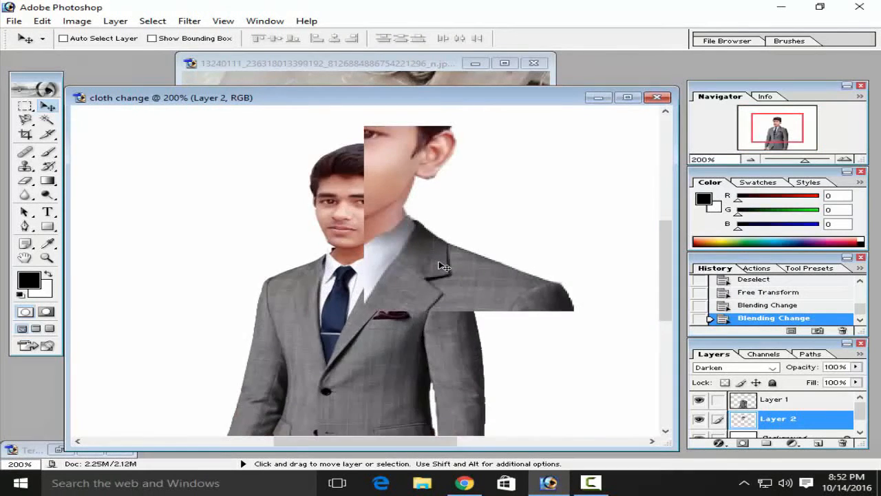
key(ctrl+plus)
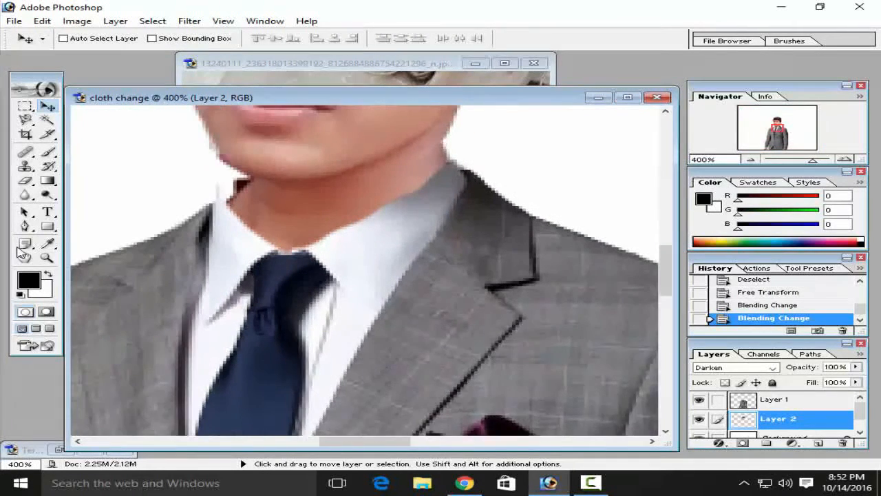
scroll(108, 236, up, 3)
click(25, 180)
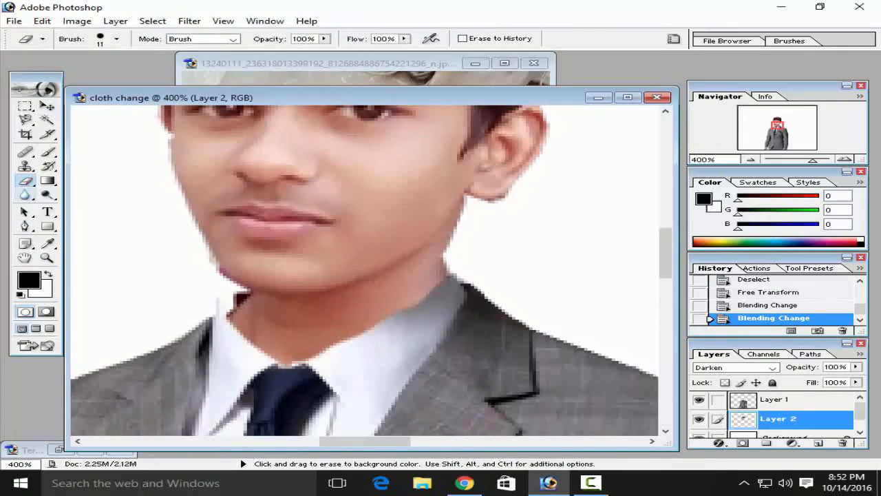
drag(199, 263, 216, 291)
key(ctrl+z)
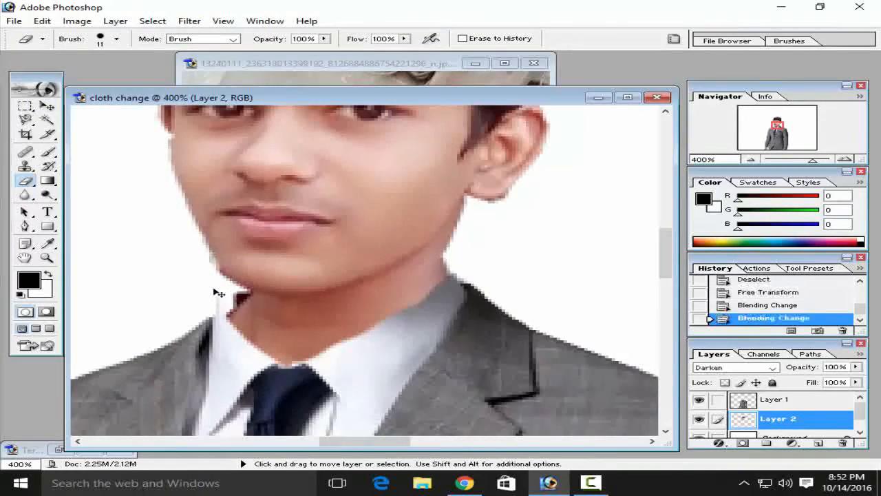
Set the Eraser to a soft round 19 px brush and erase the rough edge between the jaw and the collar on Layer 2.
right_click(167, 284)
click(318, 341)
drag(327, 338, 327, 347)
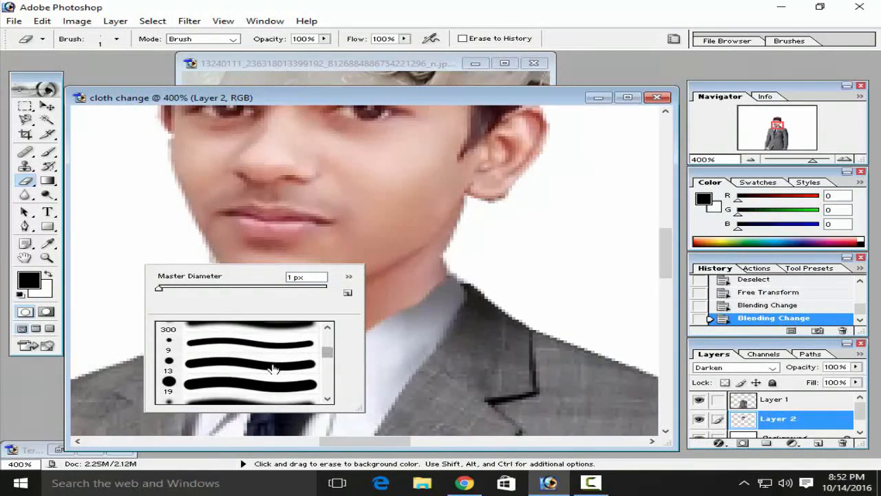
scroll(284, 342, up, 1)
double_click(269, 332)
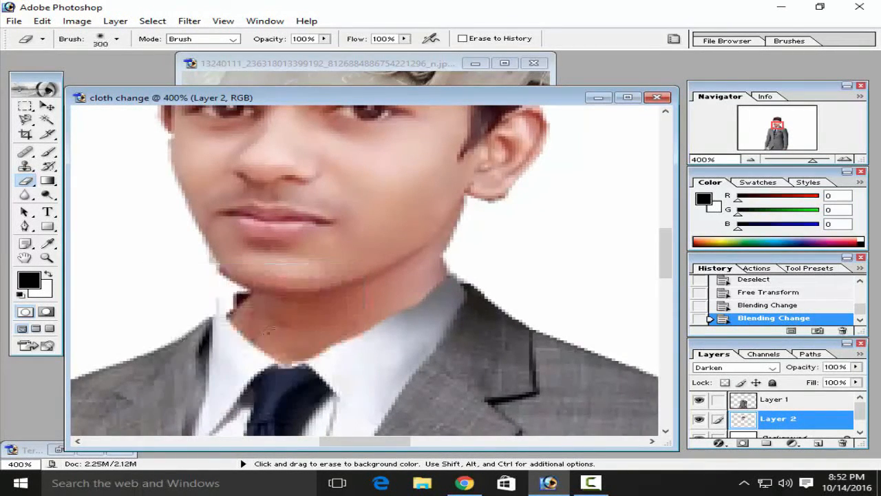
right_click(190, 258)
click(290, 278)
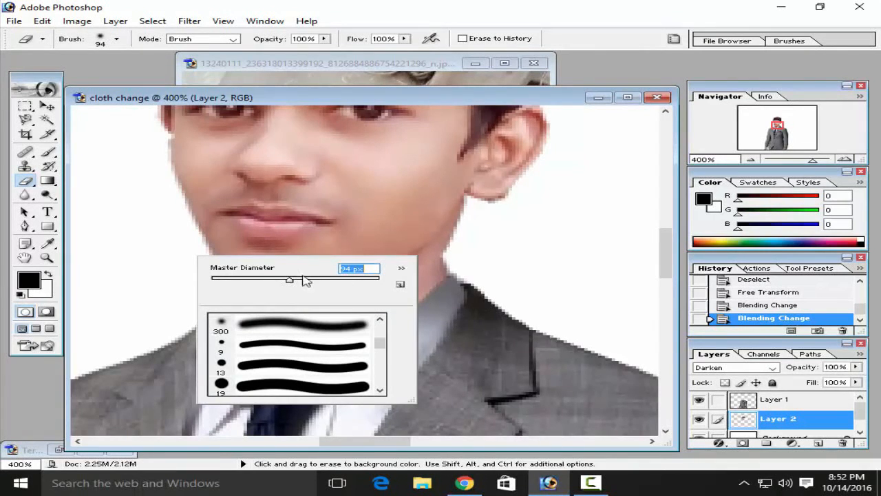
click(225, 279)
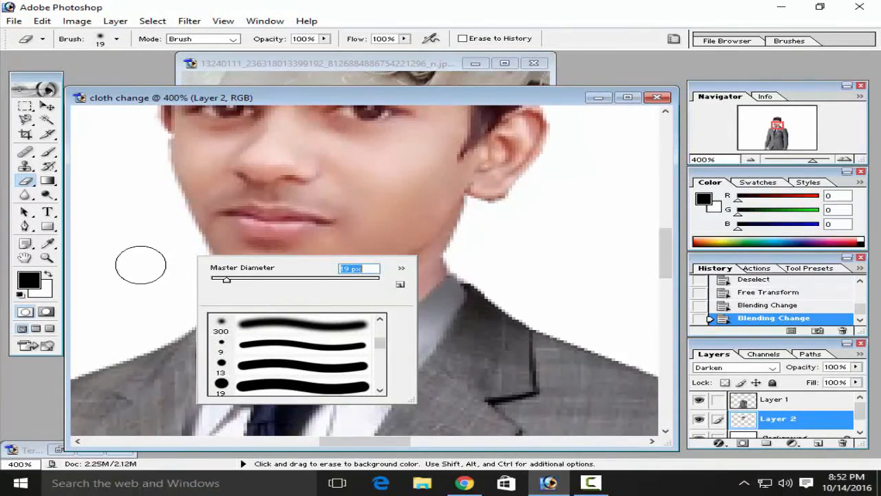
click(161, 265)
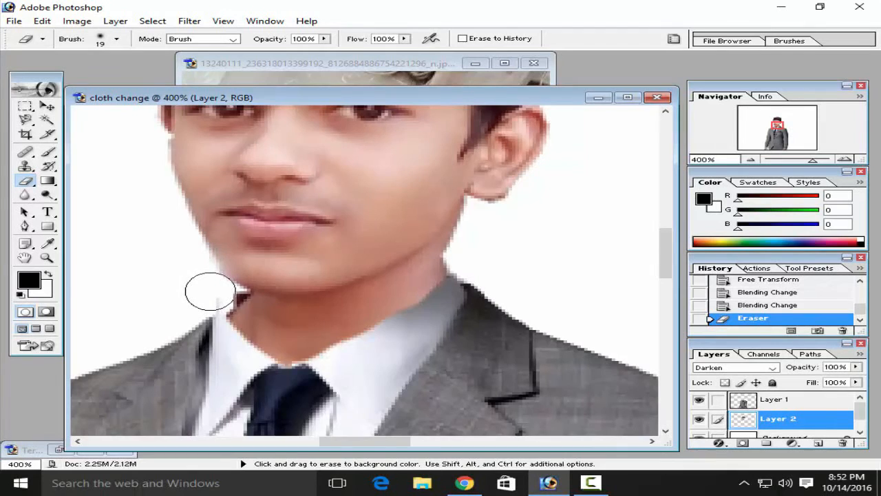
click(206, 291)
Switch the Eraser to the 9 px brush and erase the remaining dark fragment beside the neck under the chin.
right_click(207, 291)
click(275, 376)
click(164, 286)
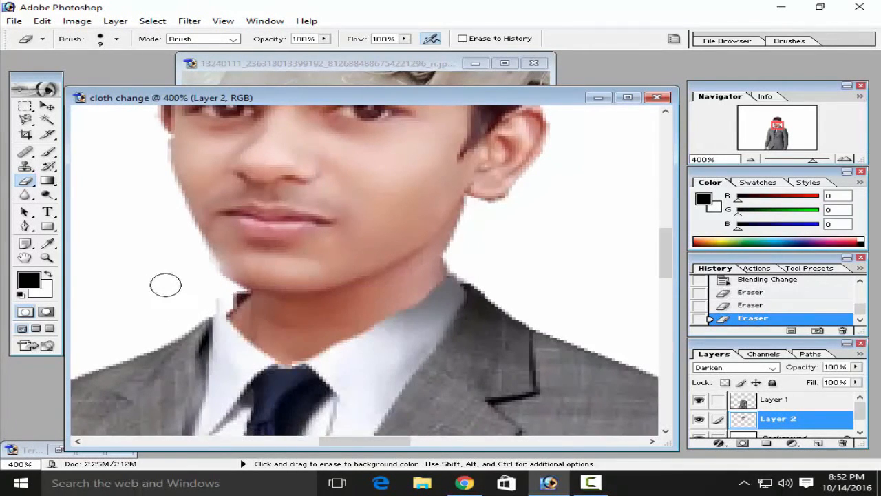
drag(224, 288, 226, 291)
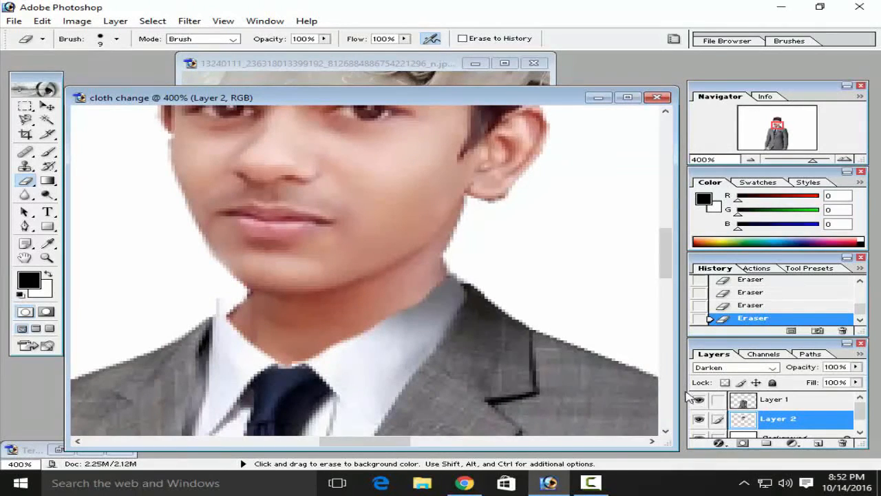
Erase the stray shirt collar tip beside the neck on Layer 1, the suit layer.
click(769, 406)
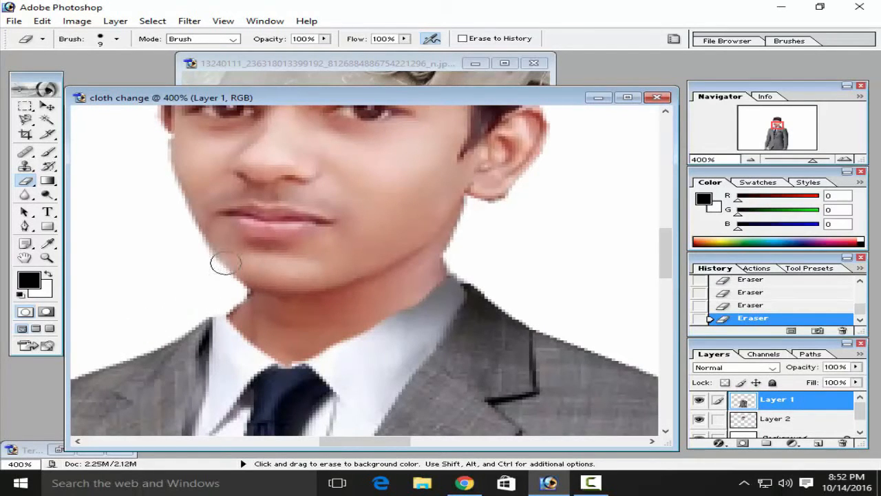
key(ctrl+minus)
key(ctrl+minus)
key(ctrl+minus)
key(ctrl+minus)
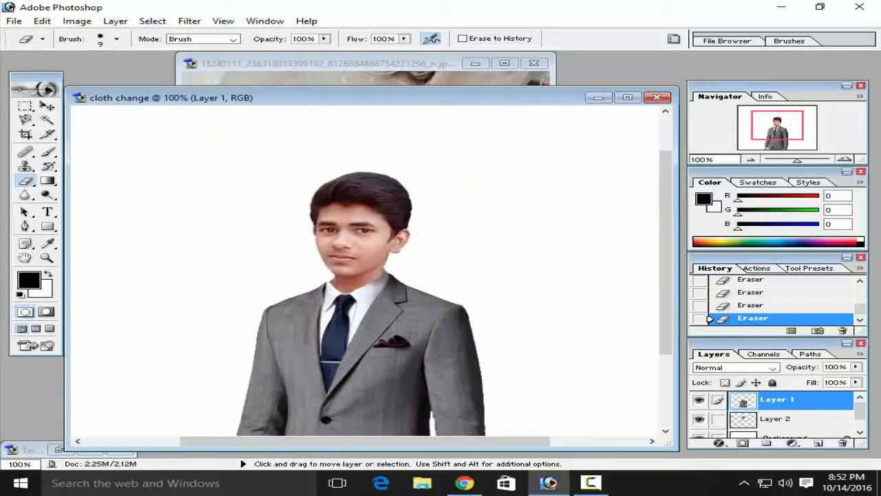
key(ctrl+minus)
key(ctrl+plus)
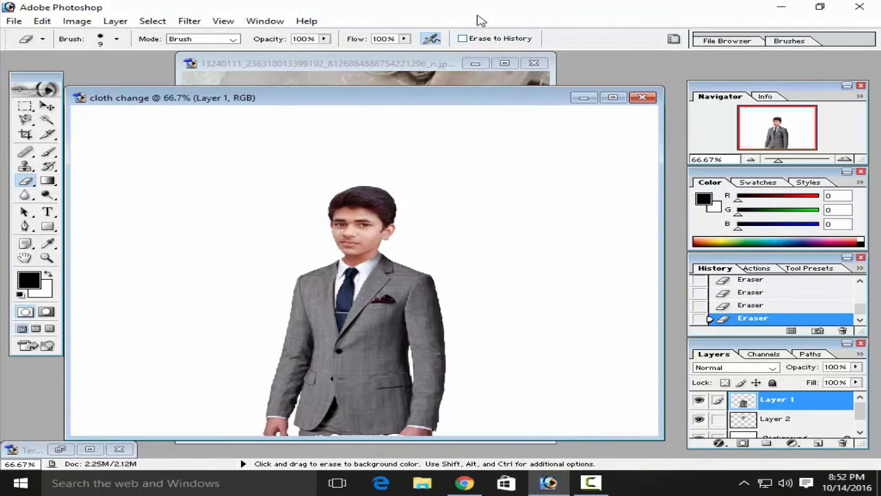
Try to scale the head on Layer 2 down proportionally to 88.3%.
click(798, 424)
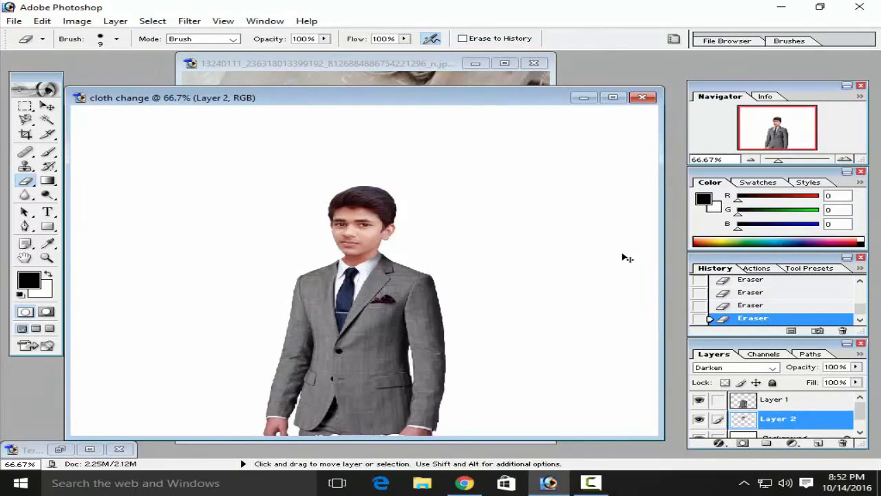
key(ctrl+t)
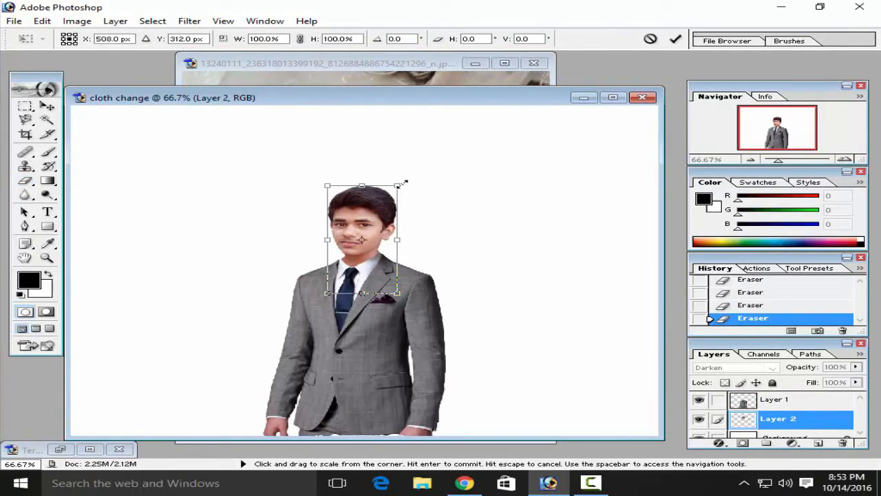
drag(400, 185, 375, 217)
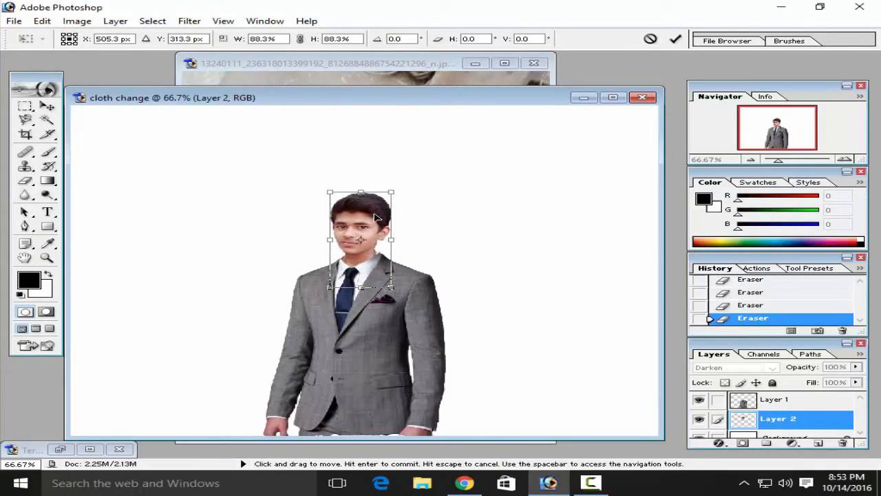
click(675, 39)
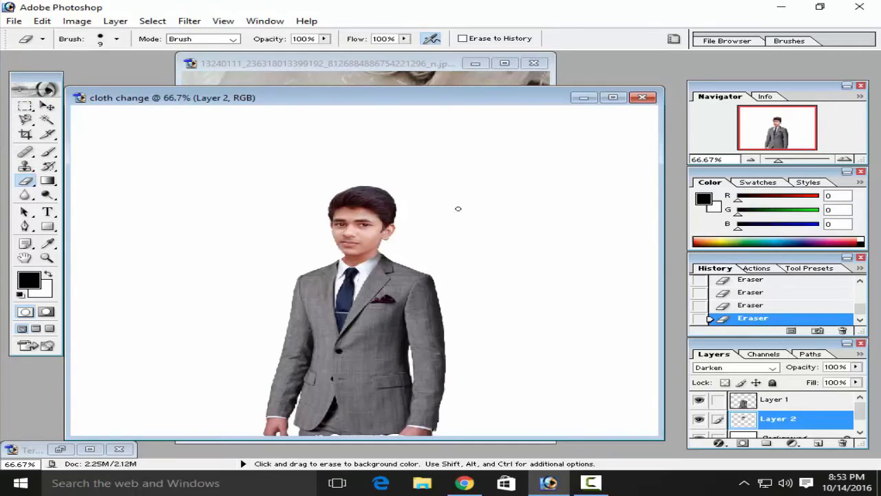
Reposition the head layer over the suit collar with the Move tool.
click(47, 105)
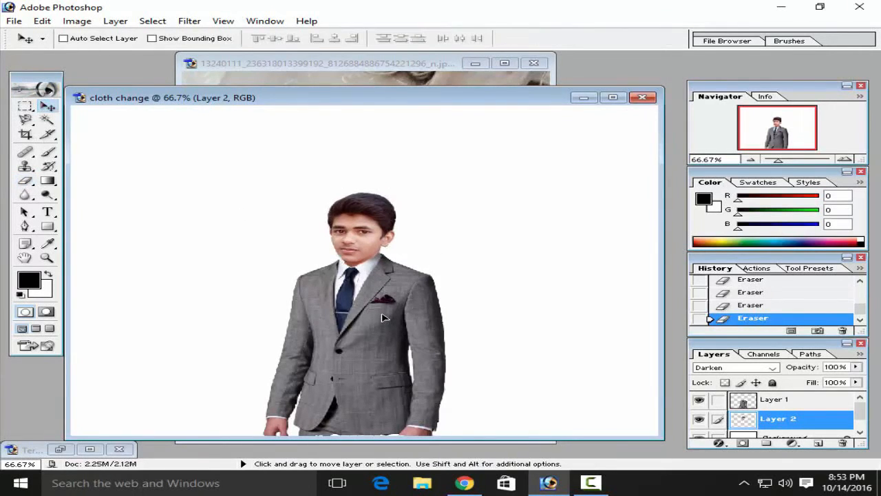
drag(382, 308, 382, 310)
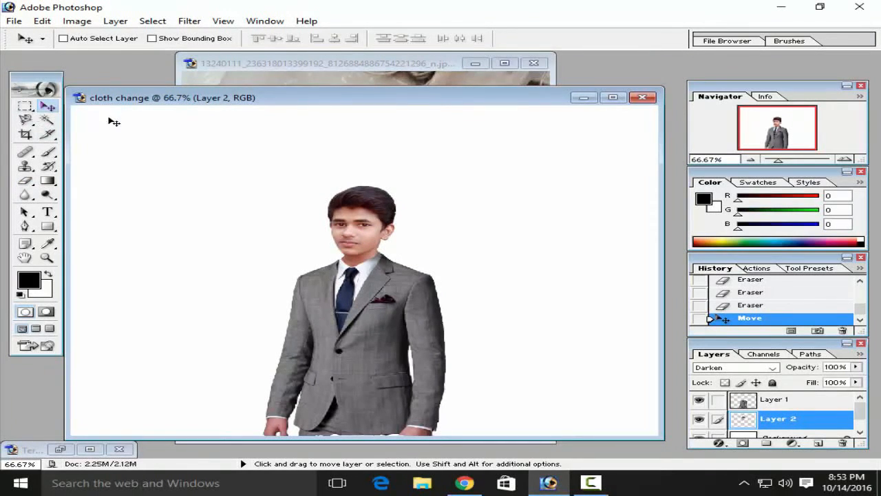
Add a new layer above Layer 1 and apply the merged cloth change image to it with Multiply blending at 100% opacity.
click(752, 400)
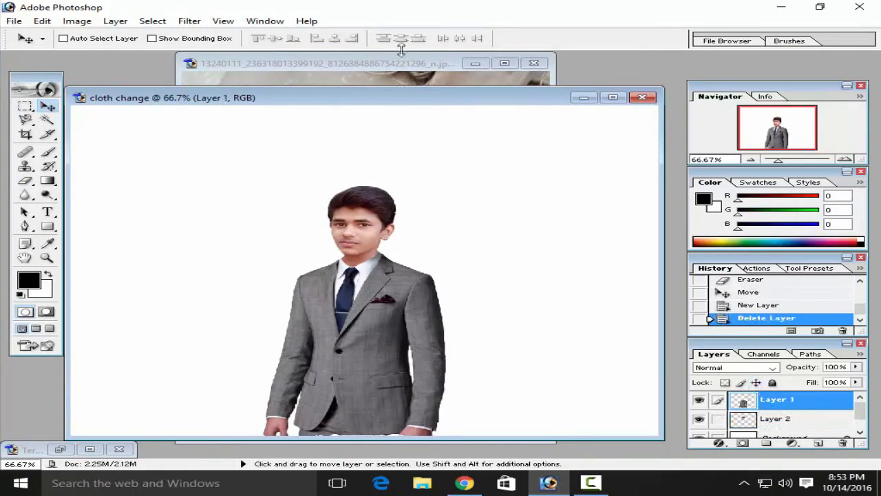
click(818, 442)
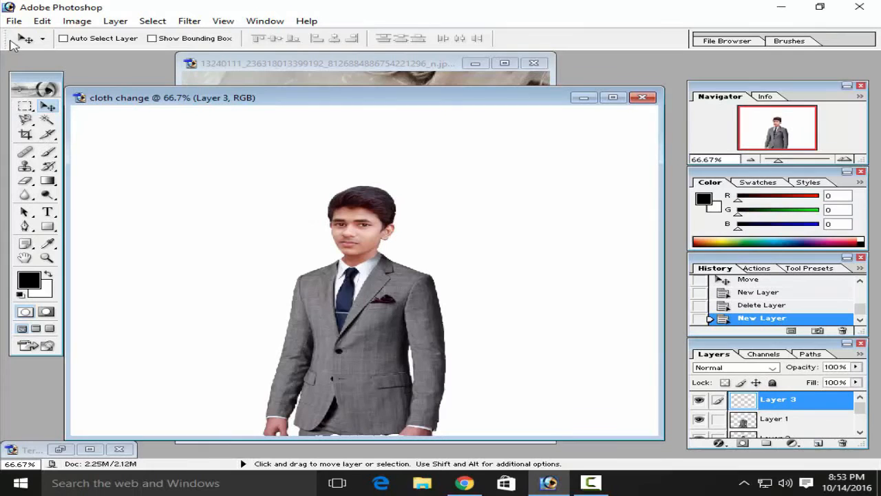
click(76, 21)
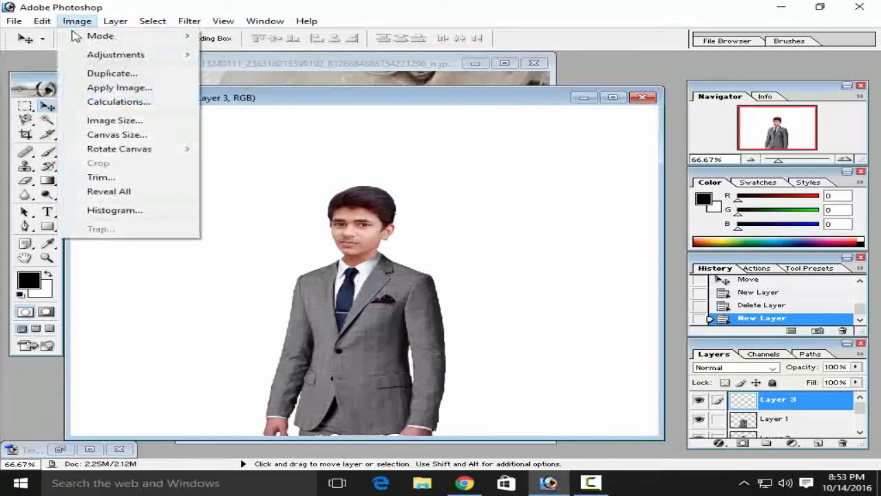
click(89, 88)
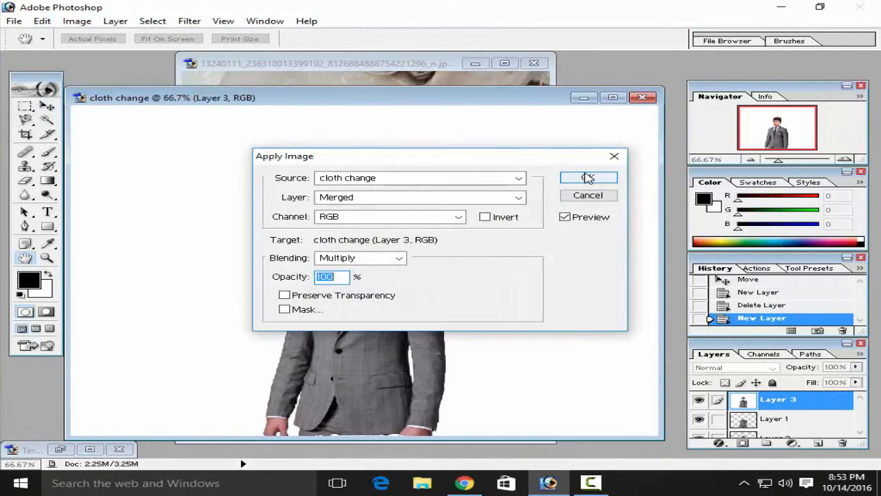
click(587, 178)
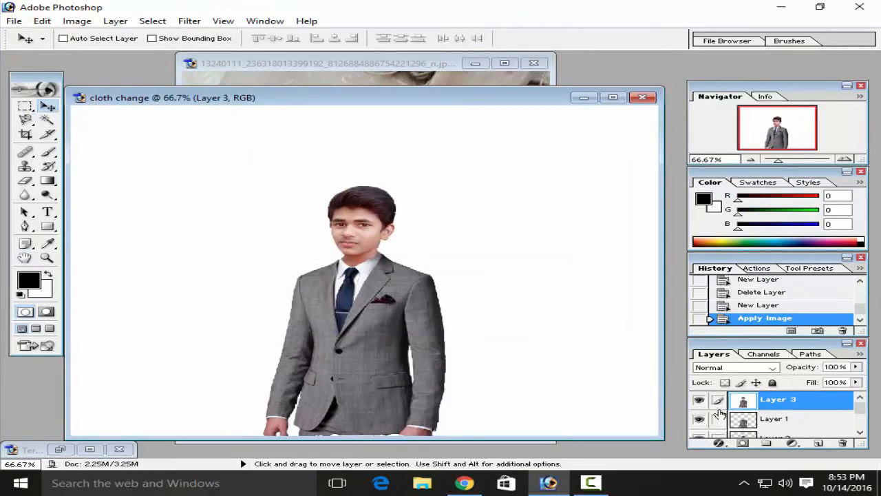
Shift the merged figure on Layer 3 slightly downward on the canvas.
click(698, 420)
drag(375, 304, 375, 314)
drag(527, 103, 528, 77)
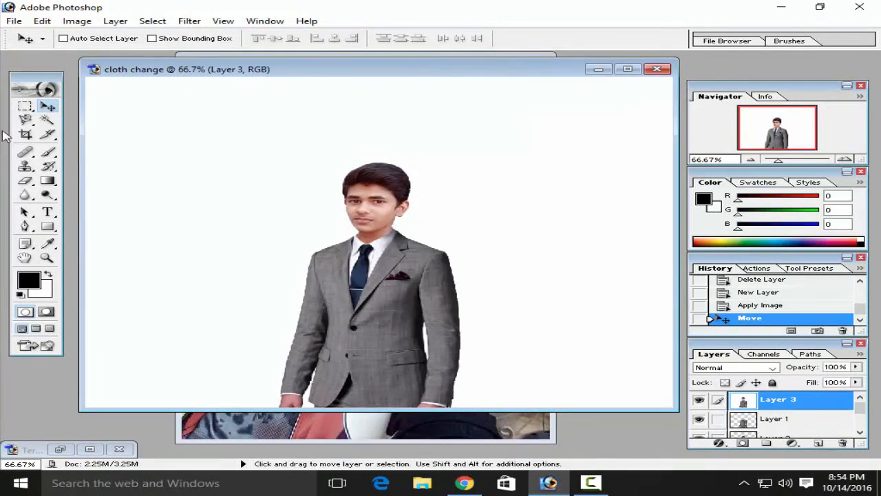
Crop the image closely around the suited figure, leaving white margins above the head and on both sides.
click(26, 134)
mouse_move(221, 115)
mouse_down()
mouse_move(315, 181)
mouse_move(478, 338)
mouse_move(509, 413)
mouse_up()
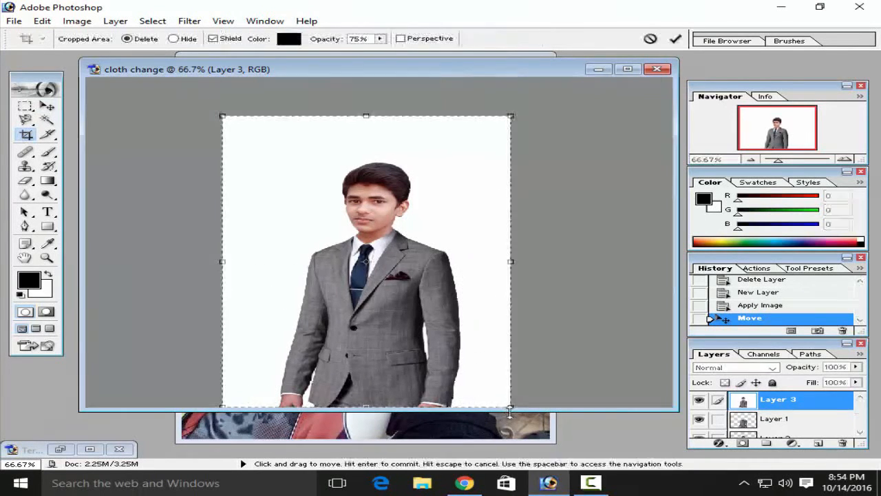
click(675, 39)
drag(230, 70, 374, 107)
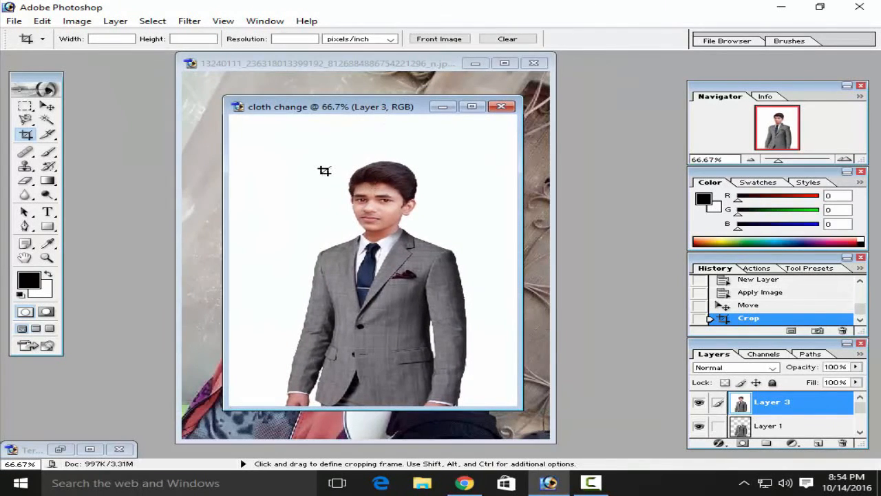